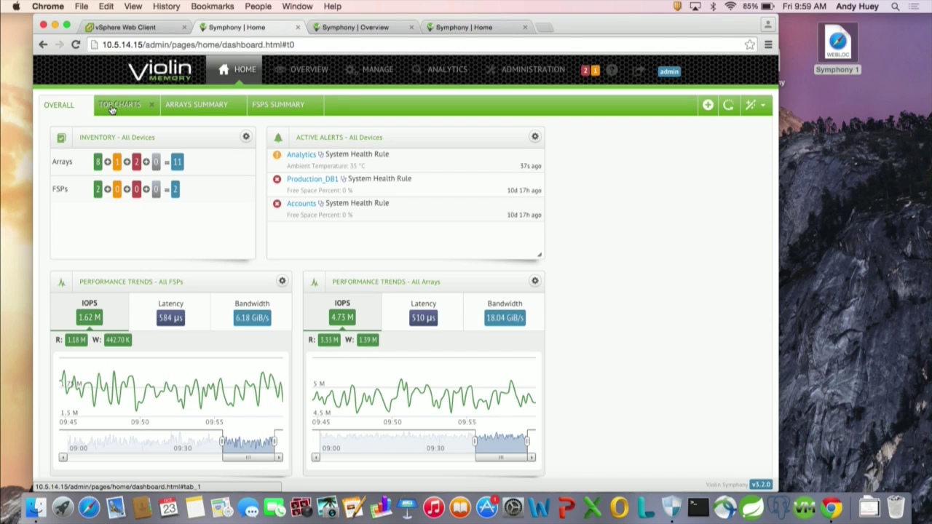
- Maximize the browser and step through the Top Charts, Arrays Summary and FSPs Summary dashboards
left_click(66, 27)
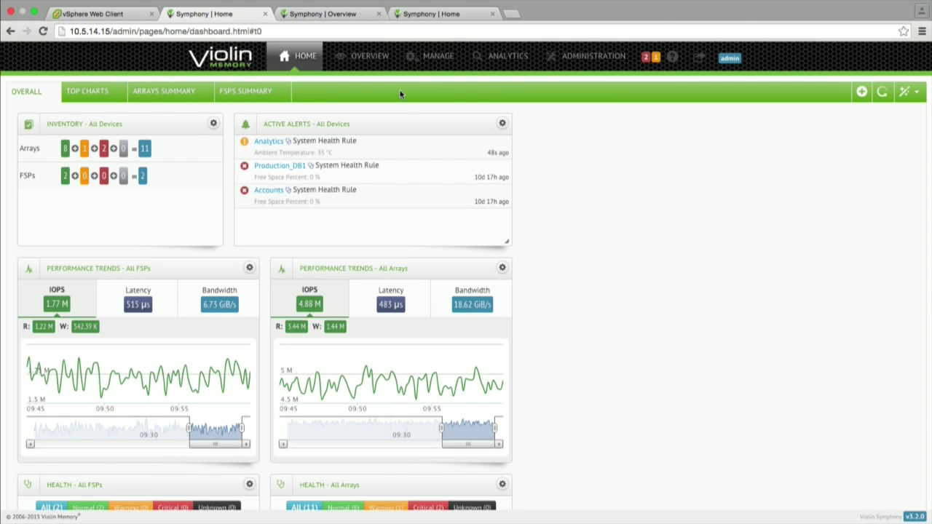
left_click(86, 94)
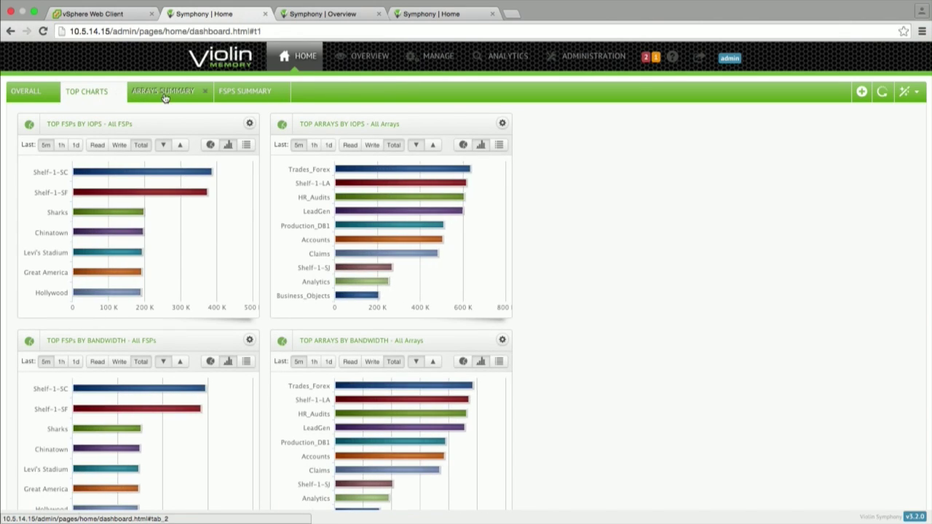
left_click(164, 95)
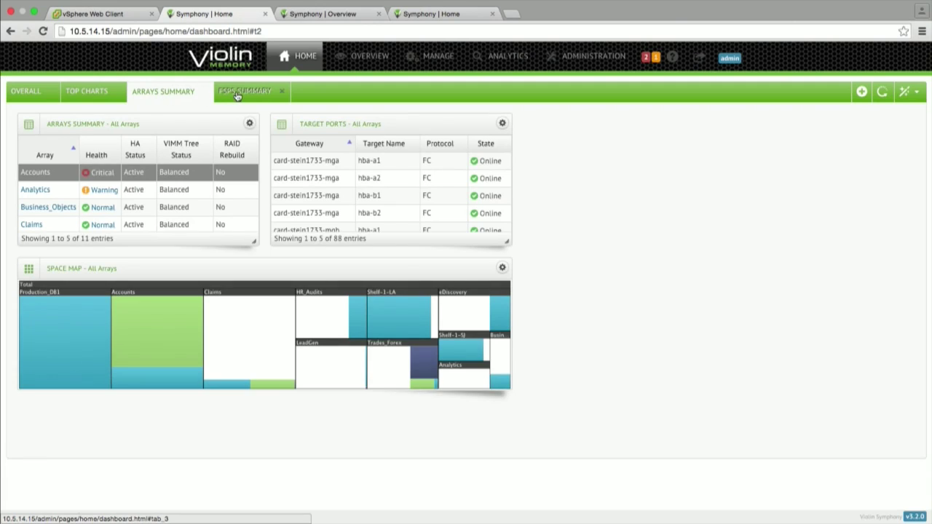
left_click(237, 93)
- Add a new dashboard tab named DEMO
left_click(862, 91)
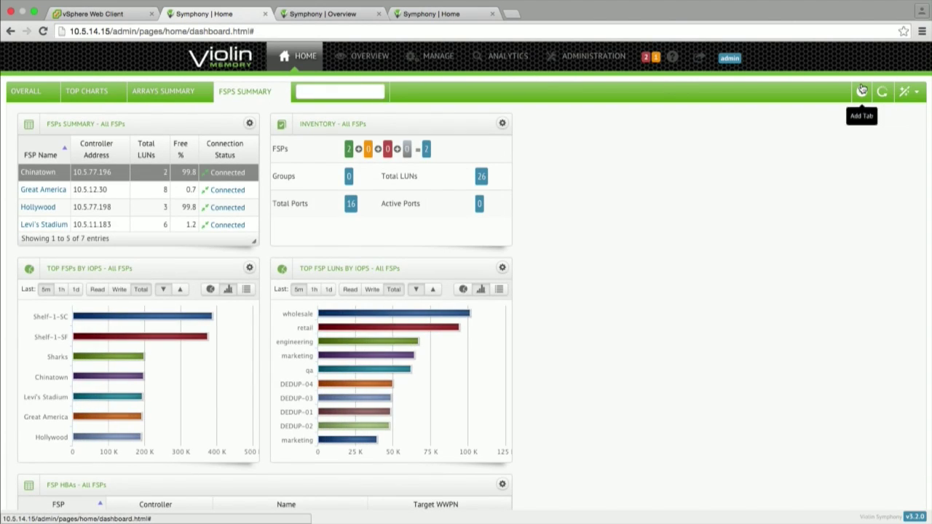
type("DEMO")
key("Return")
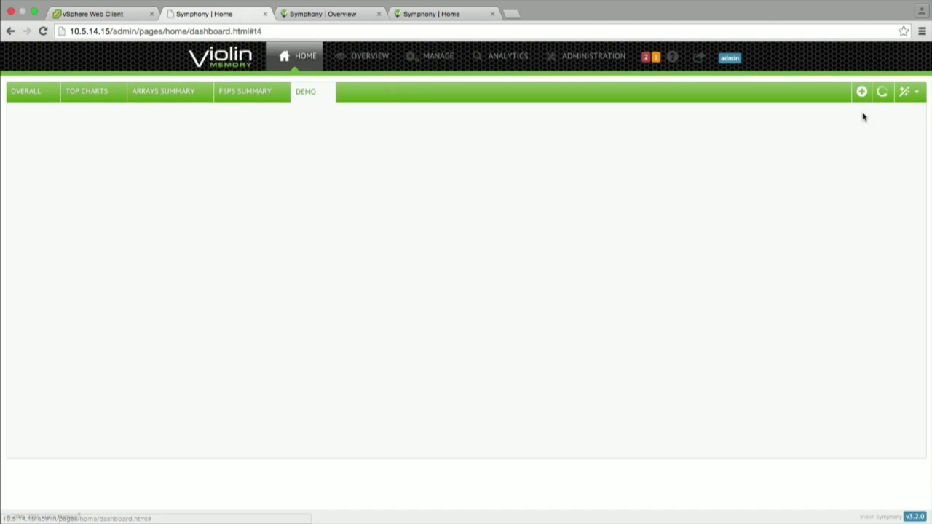
- Add the Top LUNs by IOPS, Indicators, Arrays Summary, VIMM Status, Performance Trends and Space Usage gadgets
left_click(906, 91)
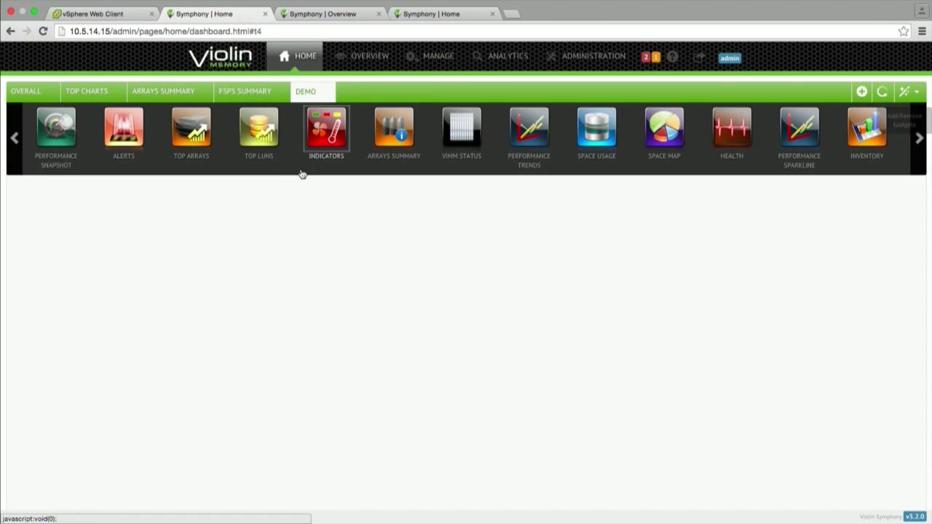
left_click(259, 138)
left_click(320, 130)
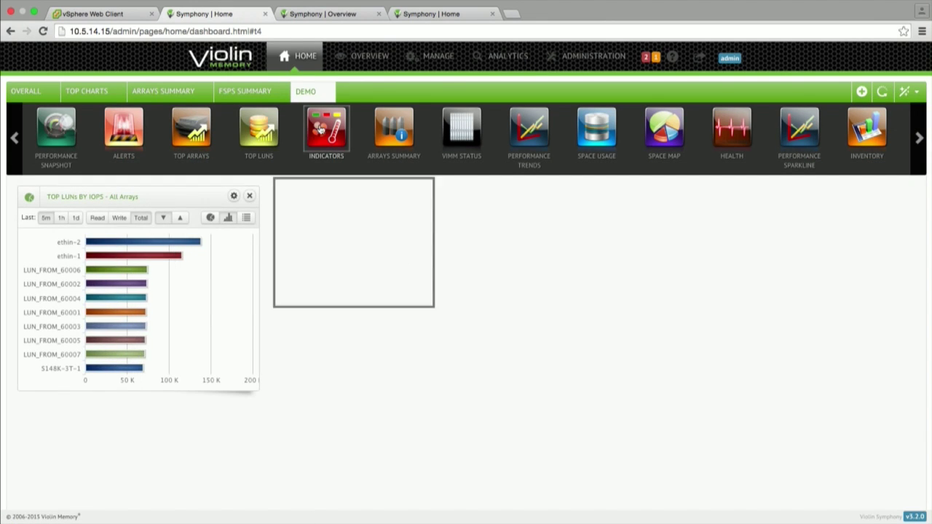
left_click(394, 129)
left_click(461, 129)
left_click(529, 130)
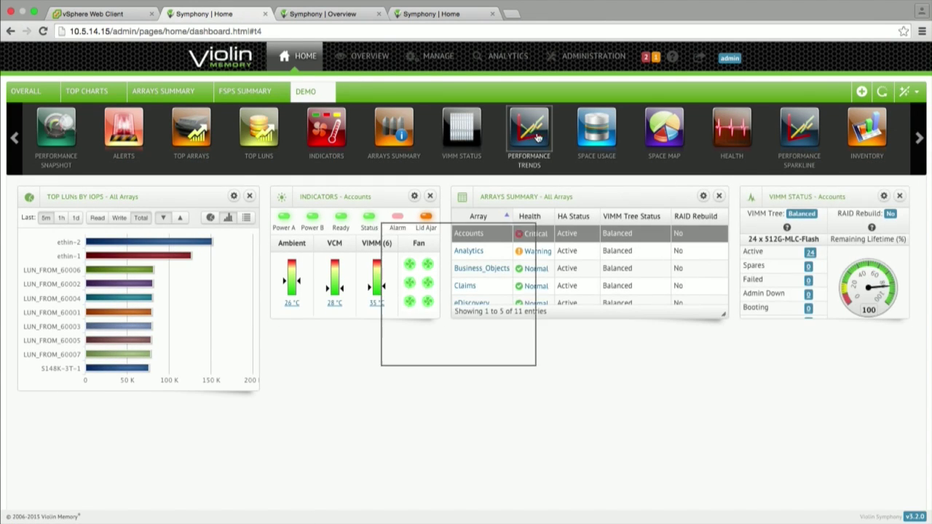
left_click(596, 130)
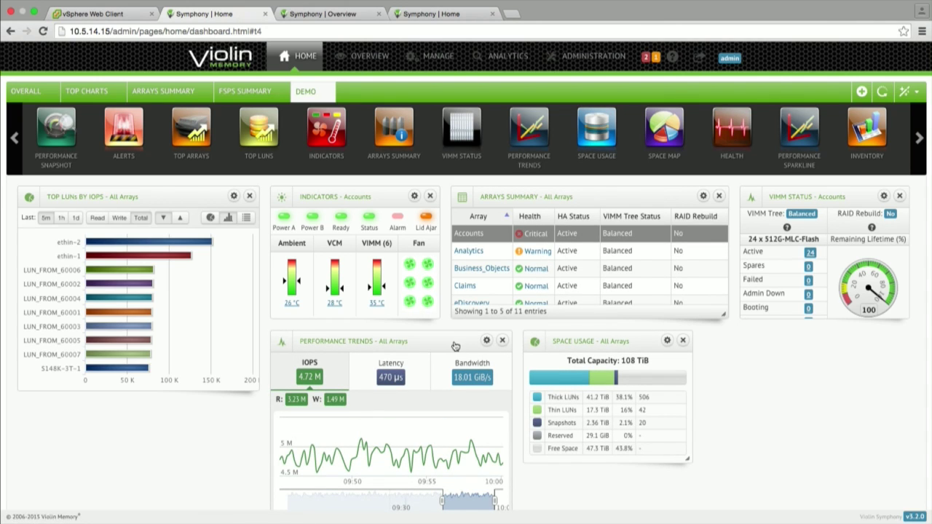
- Leave the Performance Trends filter at Array Group and show Top LUNs as a table
left_click(486, 340)
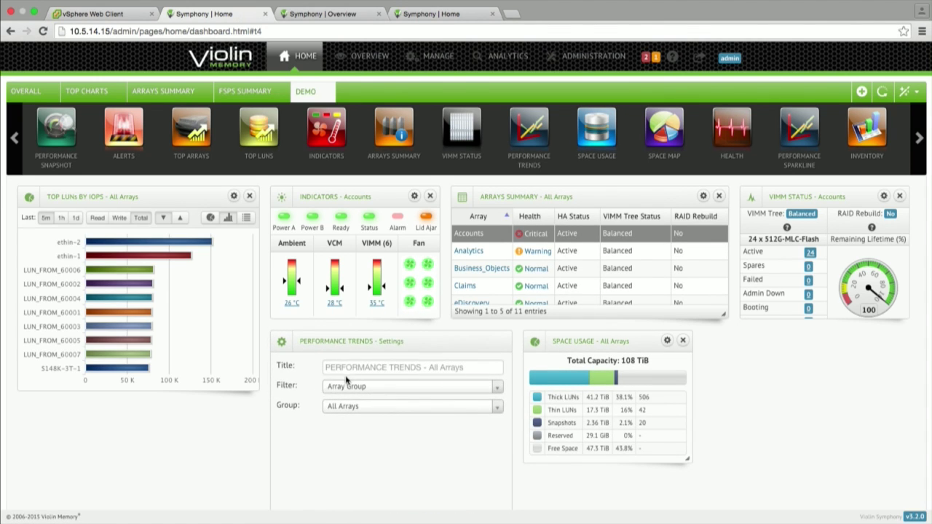
left_click(351, 380)
left_click(241, 424)
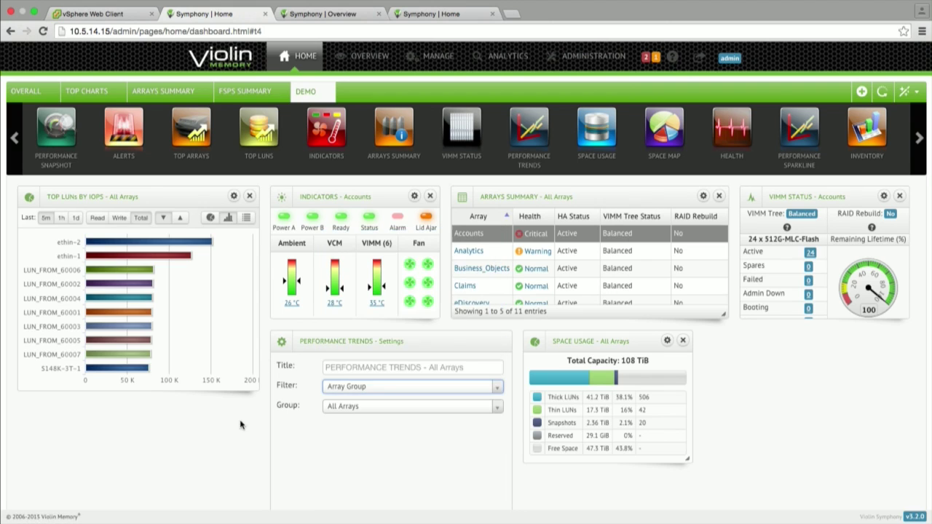
left_click(247, 218)
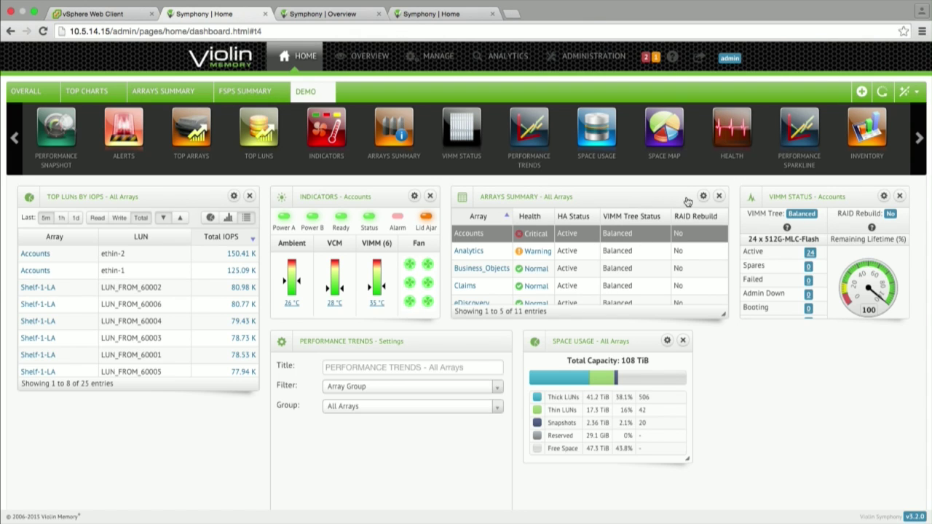
- Group Arrays Summary by Data Centers, save, and return to the FSPs Summary page
left_click(702, 197)
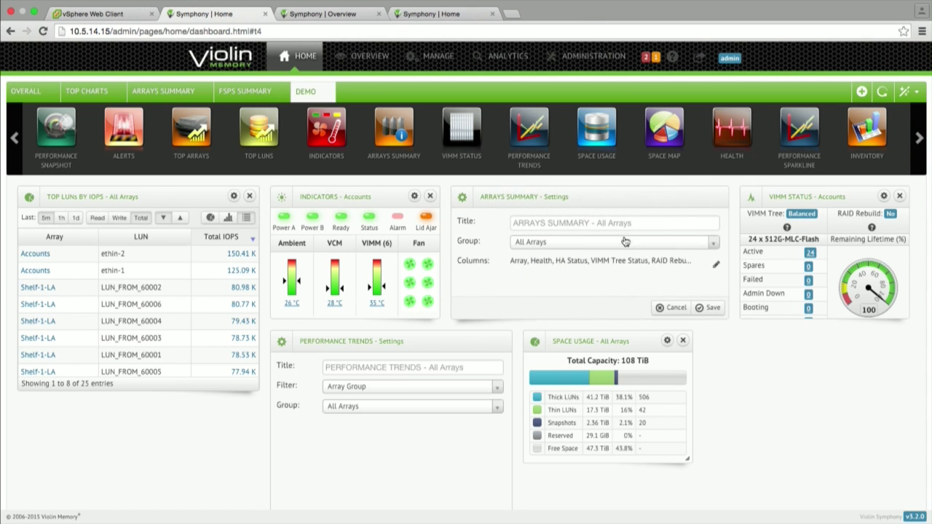
left_click(624, 242)
left_click(594, 310)
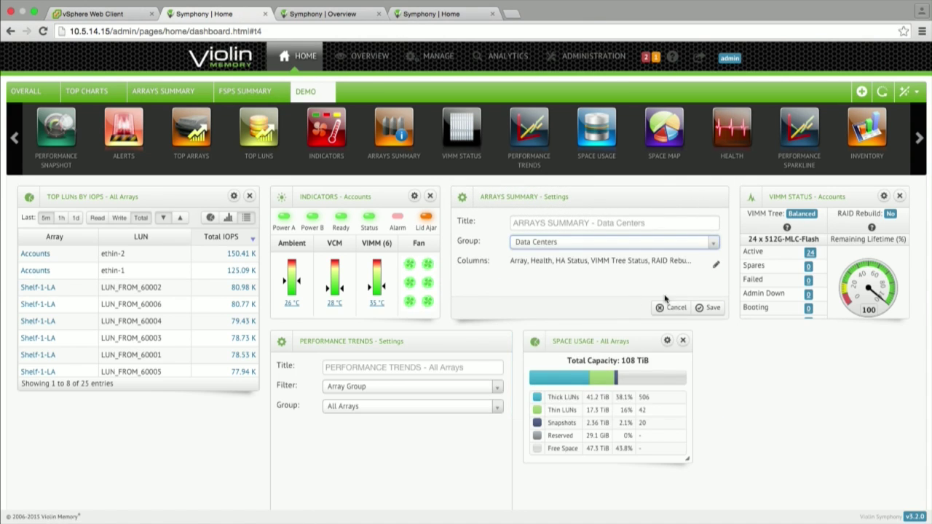
left_click(707, 307)
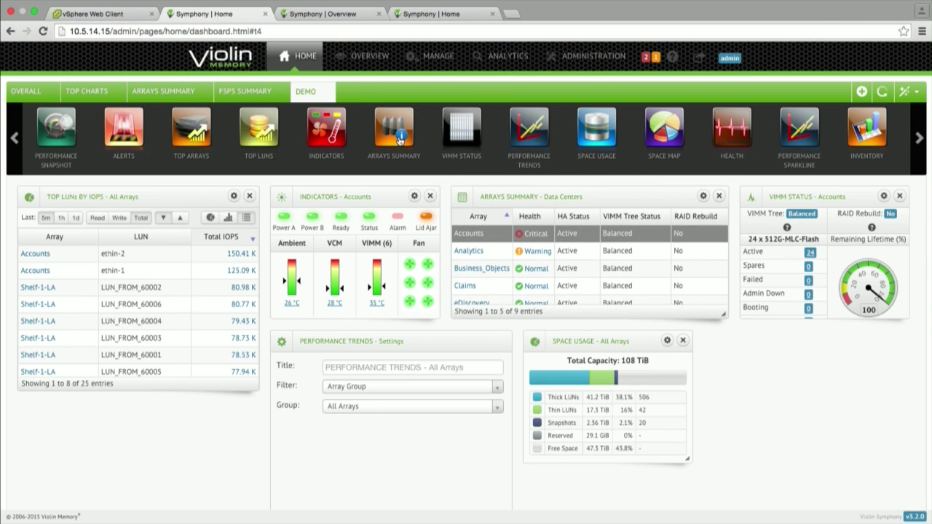
left_click(234, 97)
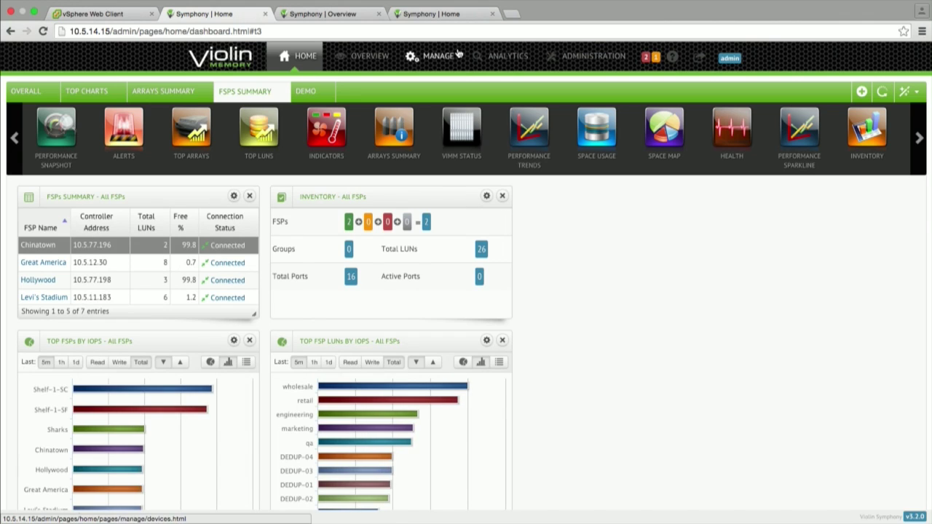
- Open the Overview devices page and scroll through the Hollywood FSP's summary and device list
left_click(381, 62)
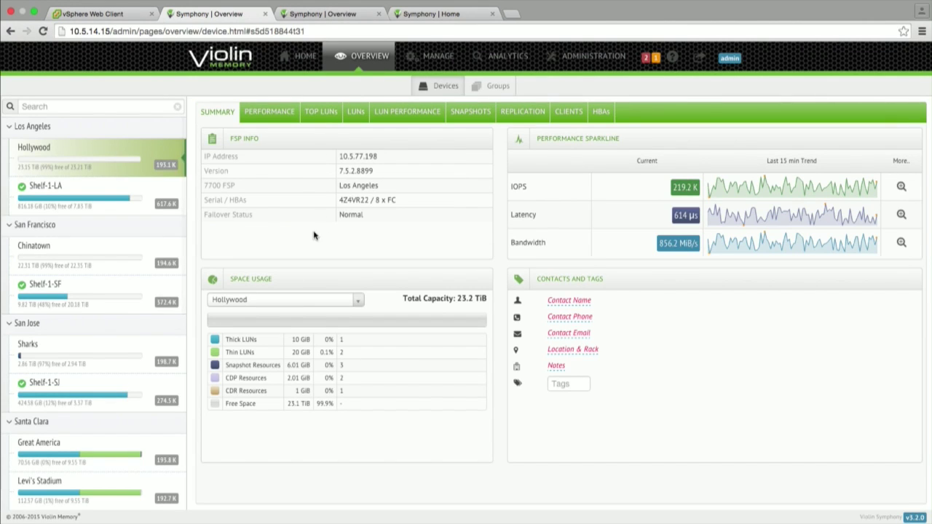
scroll(111, 274, "down", 5)
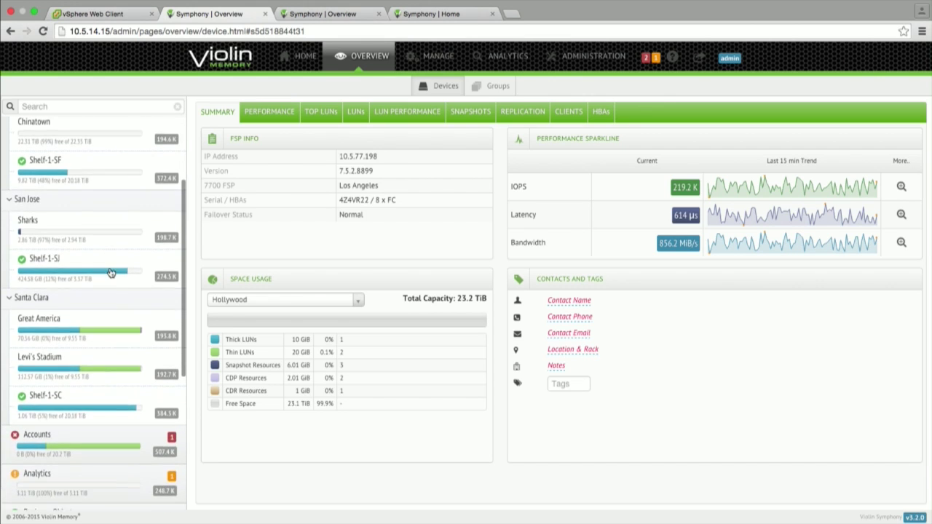
scroll(111, 273, "down", 5)
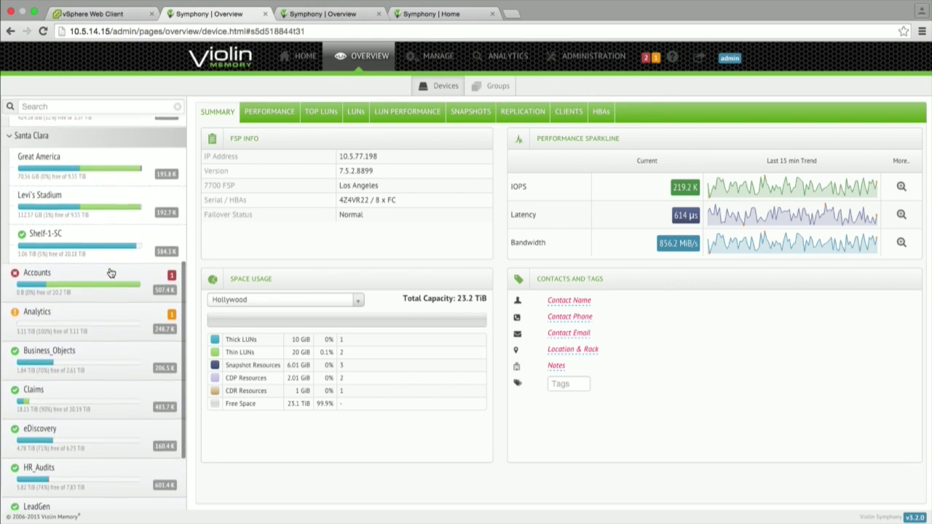
scroll(111, 273, "up", 3)
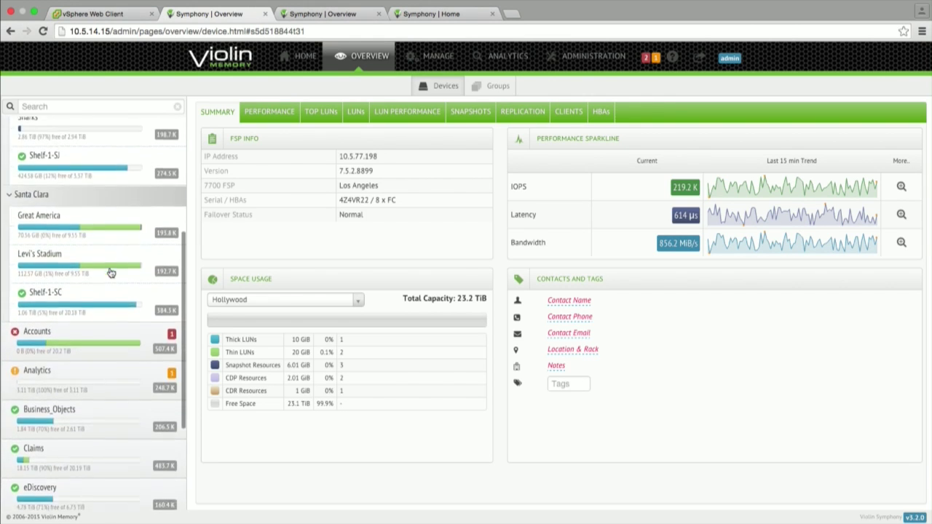
scroll(111, 274, "down", 2)
scroll(110, 273, "down", 4)
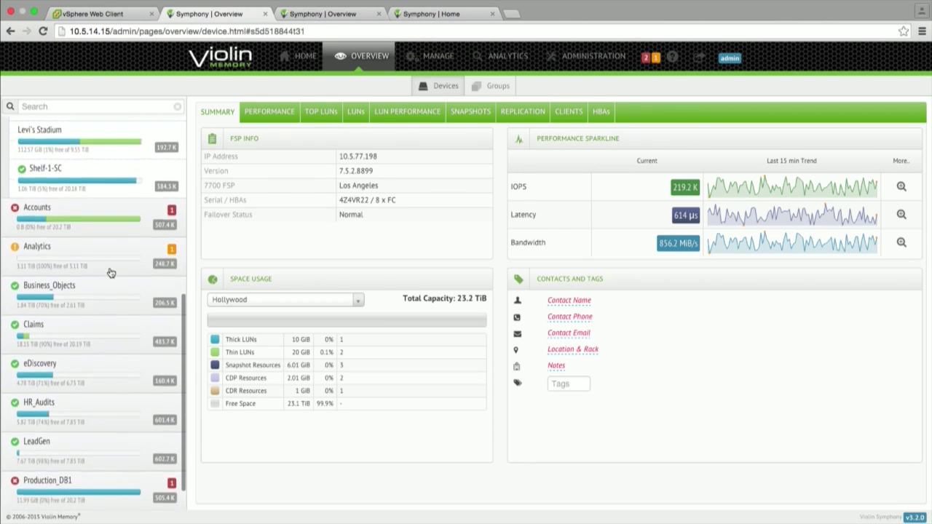
- Review the Accounts array overview and the active alerts, then open Manage for Accounts
left_click(96, 186)
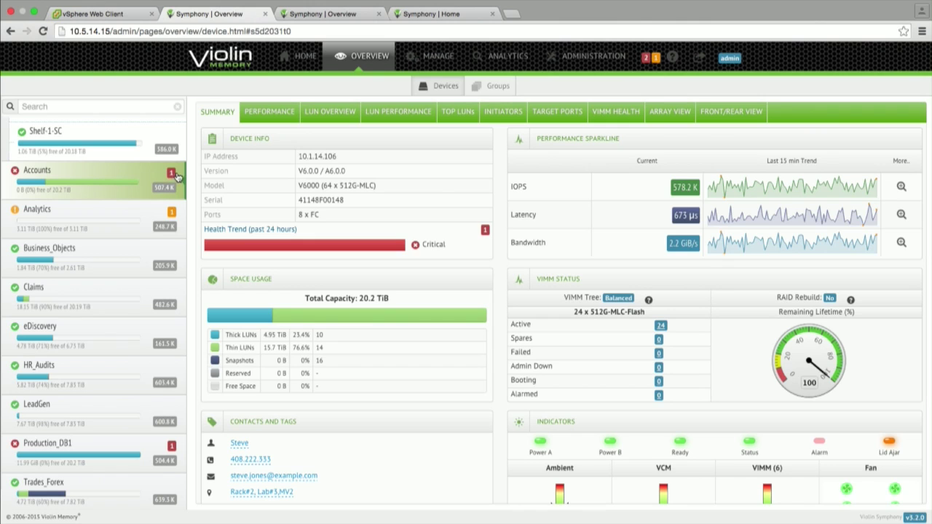
scroll(140, 195, "up", 7)
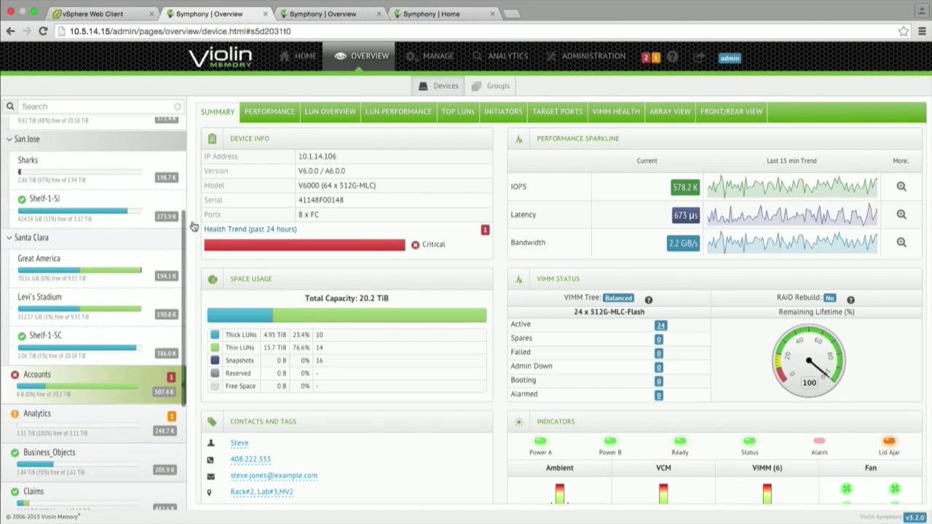
mouse_move(415, 246)
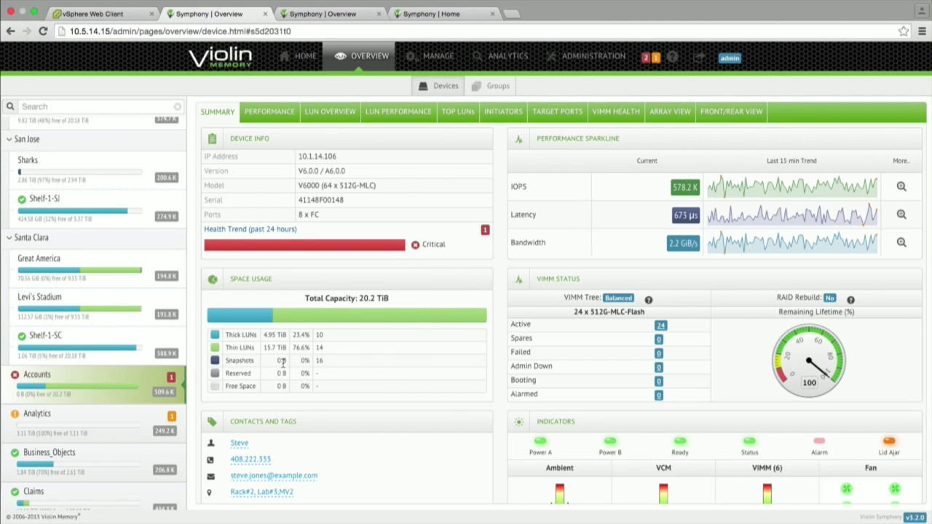
scroll(283, 364, "down", 1)
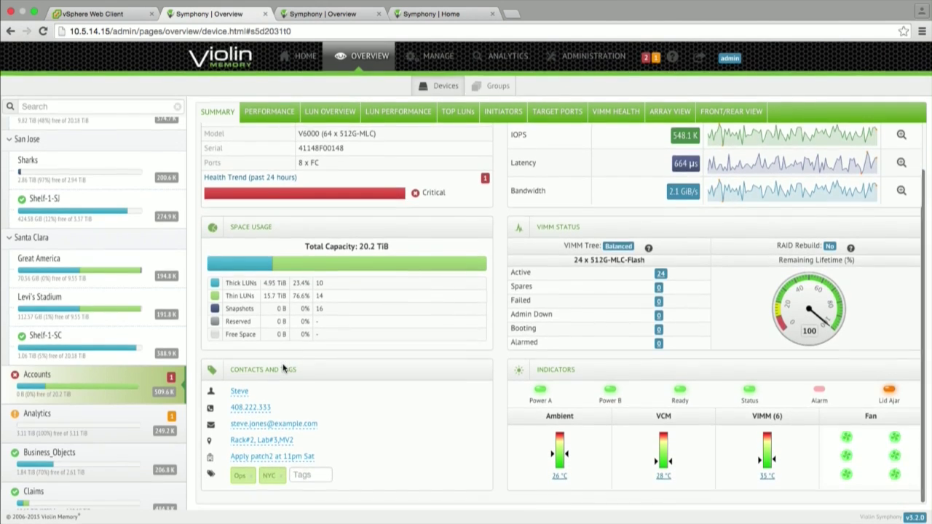
scroll(283, 369, "up", 1)
mouse_move(367, 335)
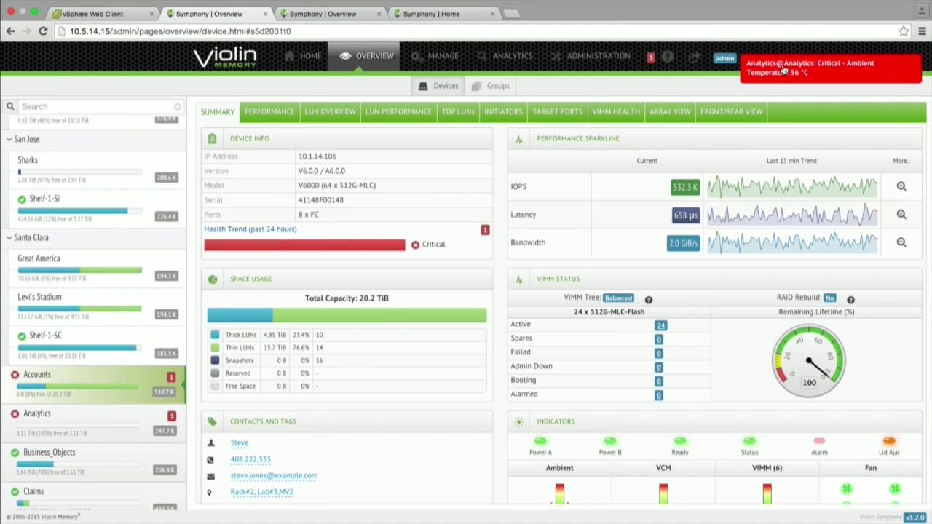
left_click(651, 57)
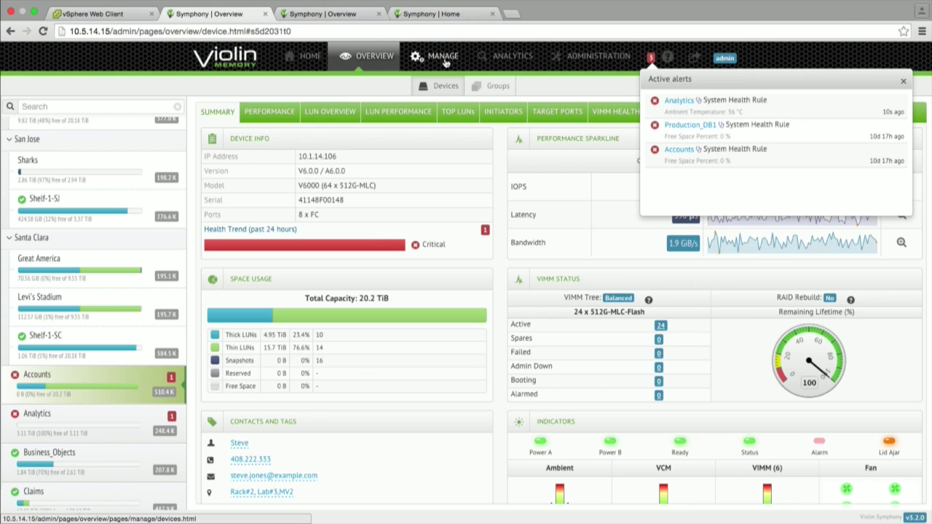
left_click(444, 61)
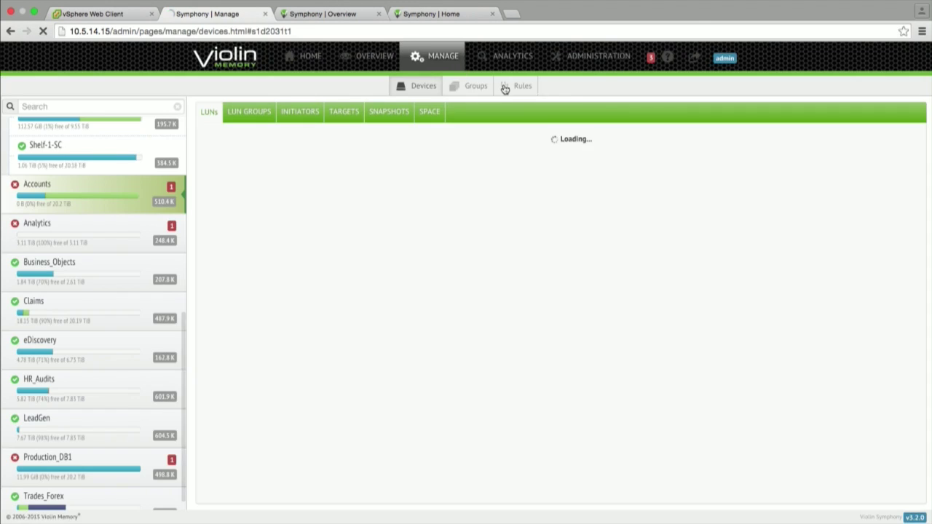
- Open the System FSP Health Rule and highlight its Remaining Lifetime and VIMM Temperature warning thresholds
left_click(521, 87)
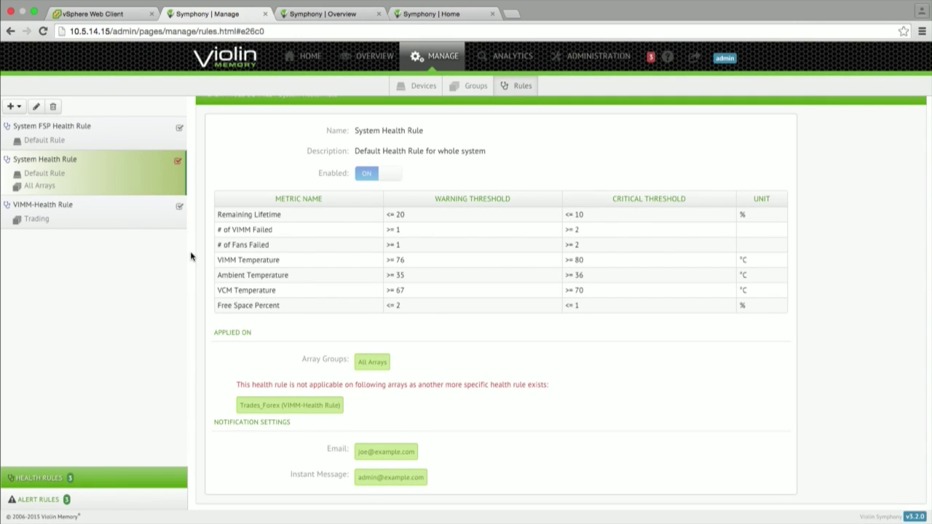
left_click(121, 142)
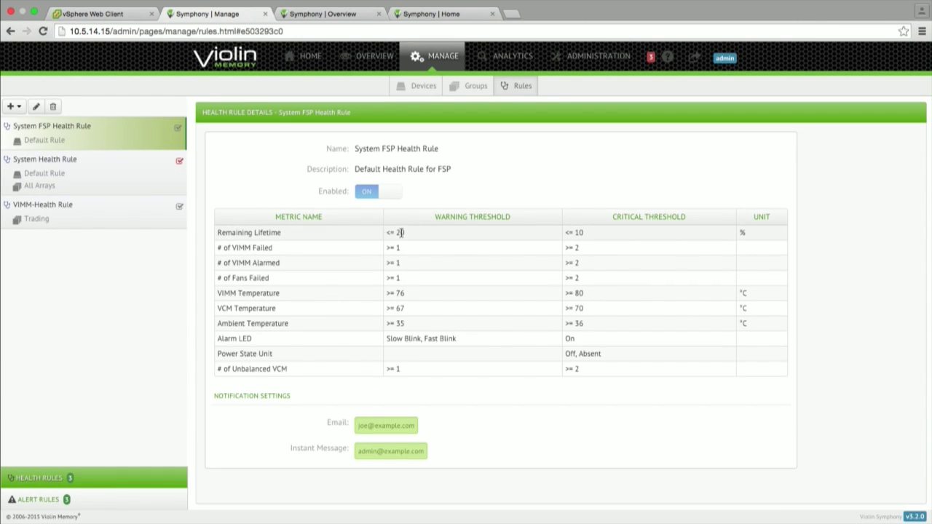
left_click_drag(415, 235, 379, 232)
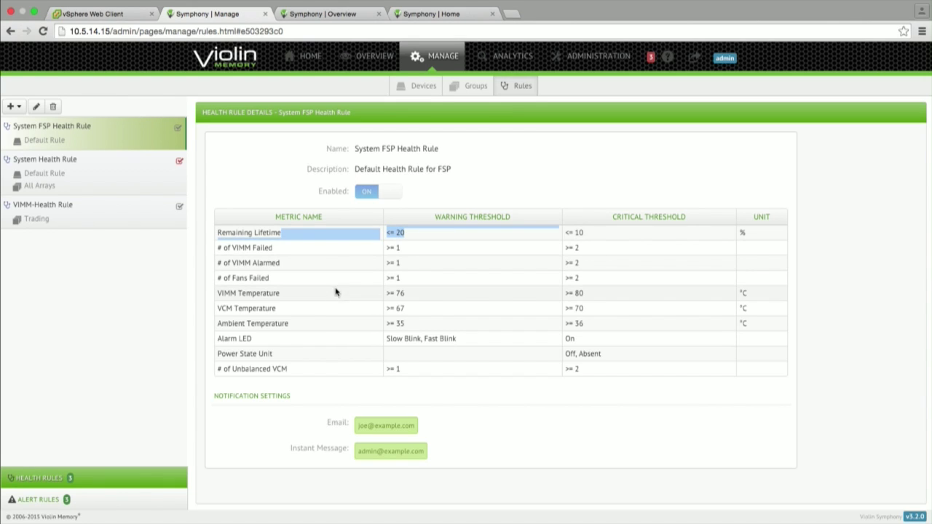
left_click_drag(407, 293, 382, 291)
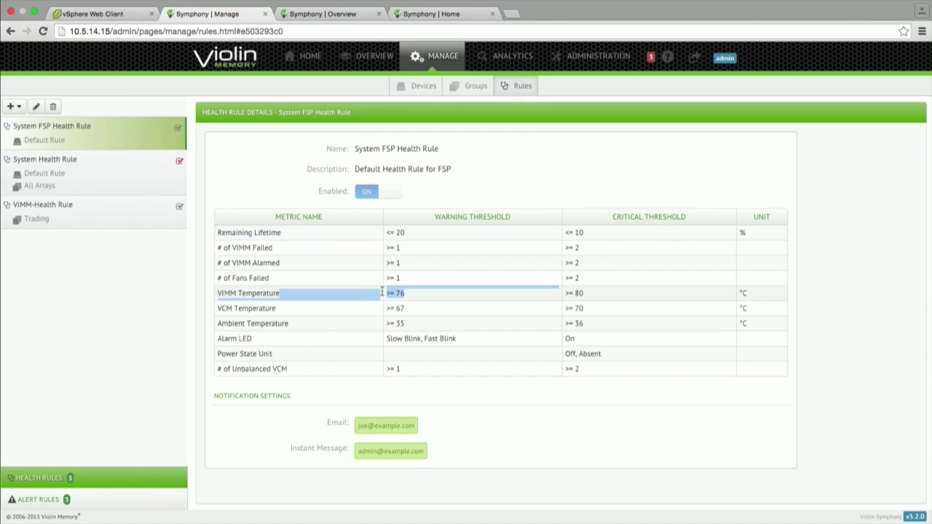
left_click(386, 323)
scroll(157, 384, "down", 1)
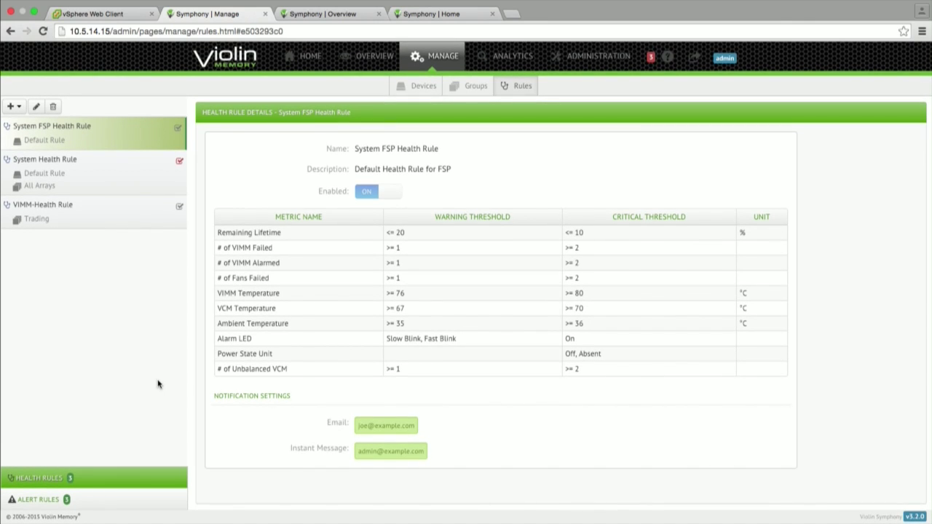
- Review the High Latency and VIMMs Alarmed alert rules, then return to the managed devices page
left_click(95, 498)
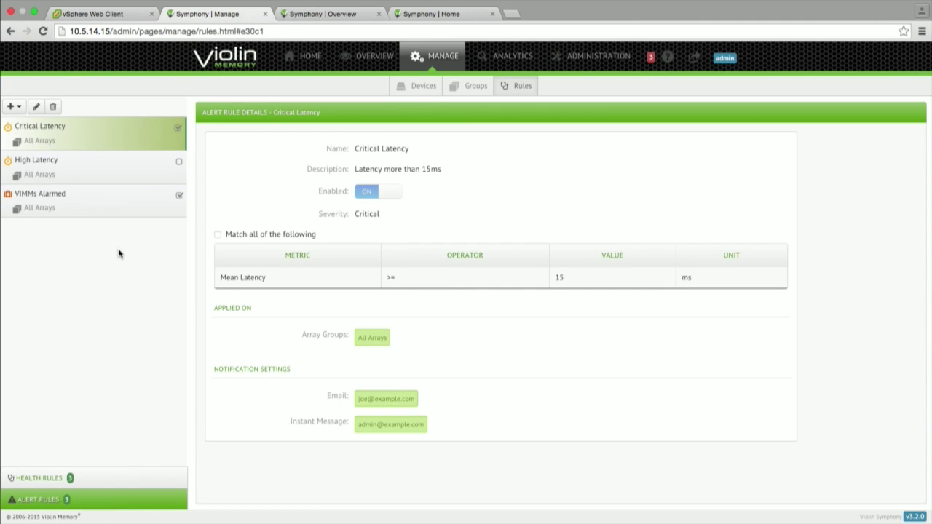
left_click(129, 169)
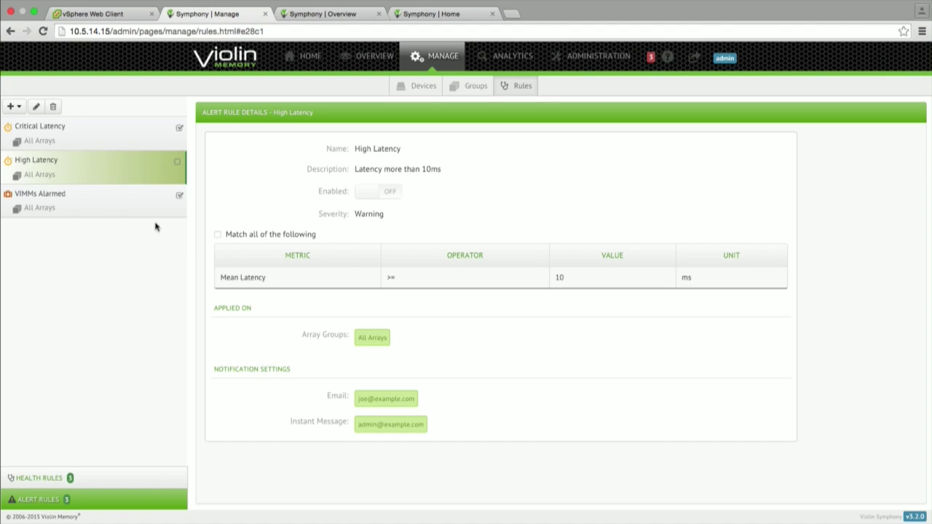
left_click(126, 209)
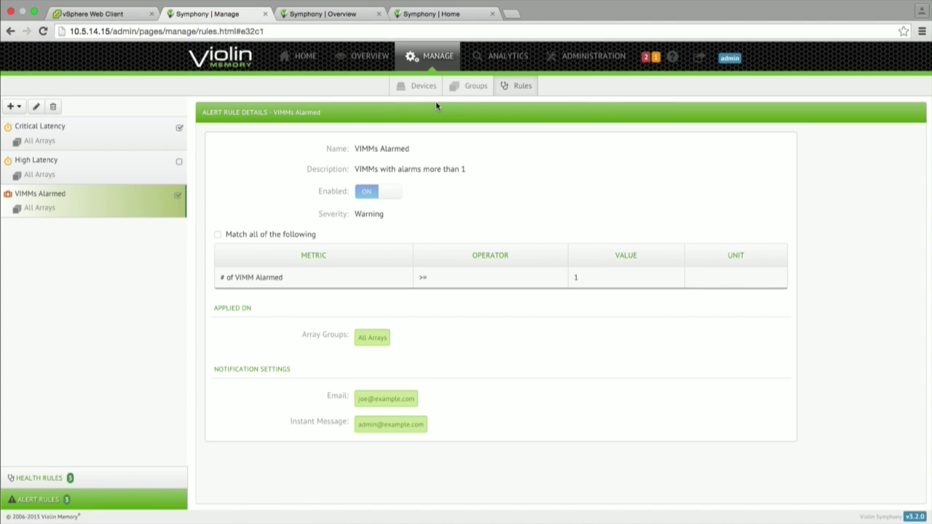
left_click(411, 89)
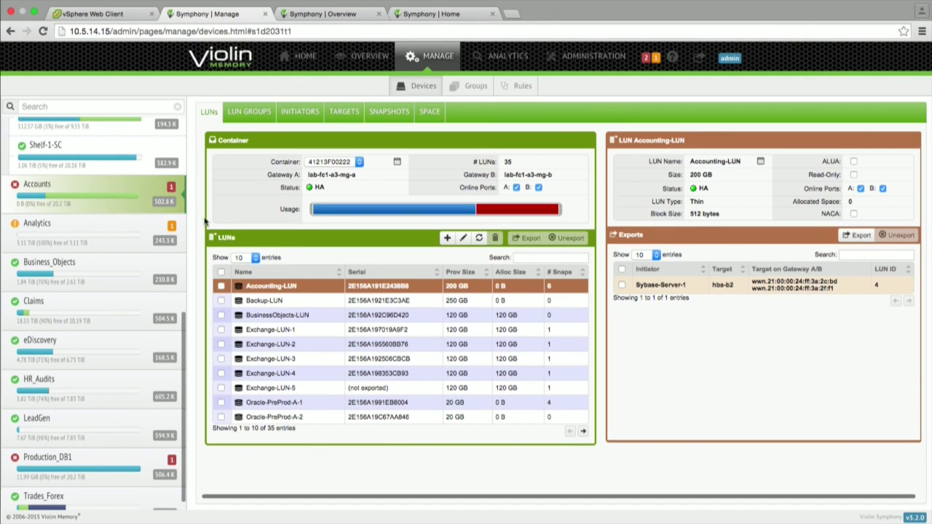
- Select the Hollywood array, check its SAN clients and snapshot resources, and return to its LUN list
left_click(97, 190)
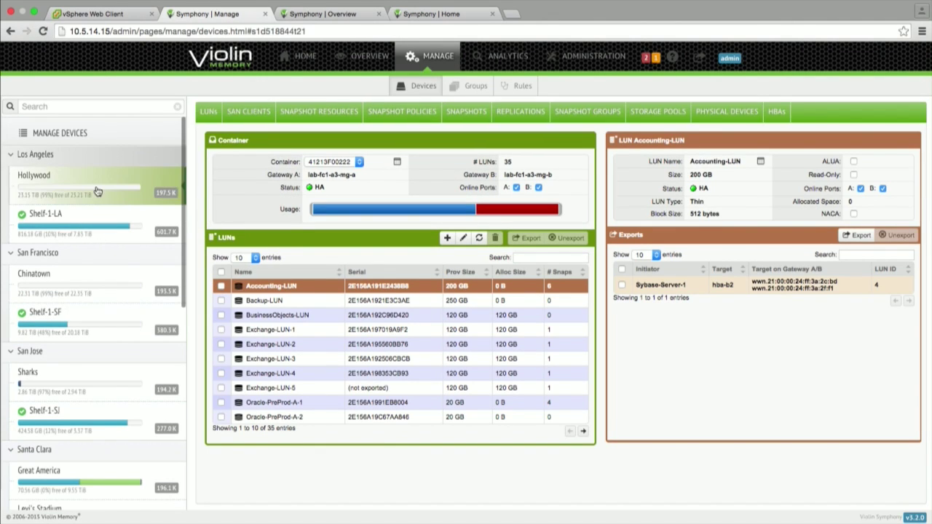
left_click(253, 118)
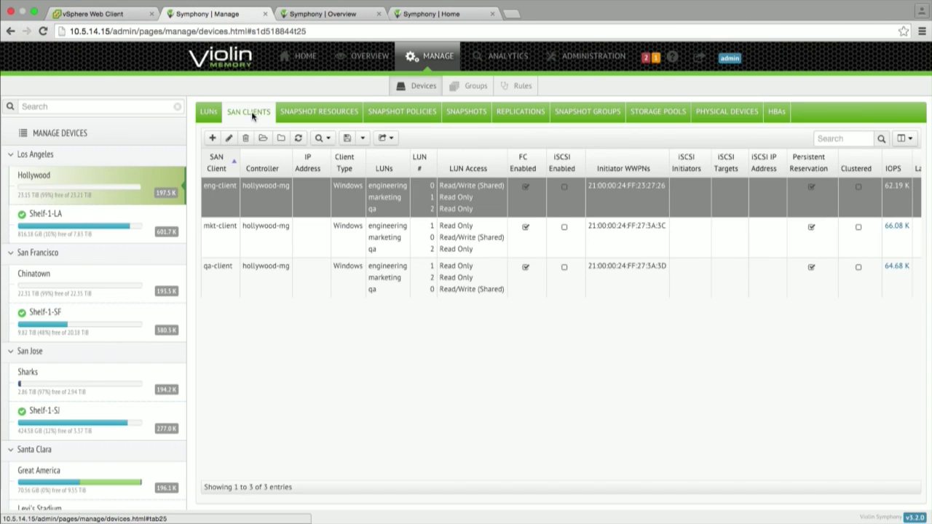
left_click(297, 116)
left_click(208, 113)
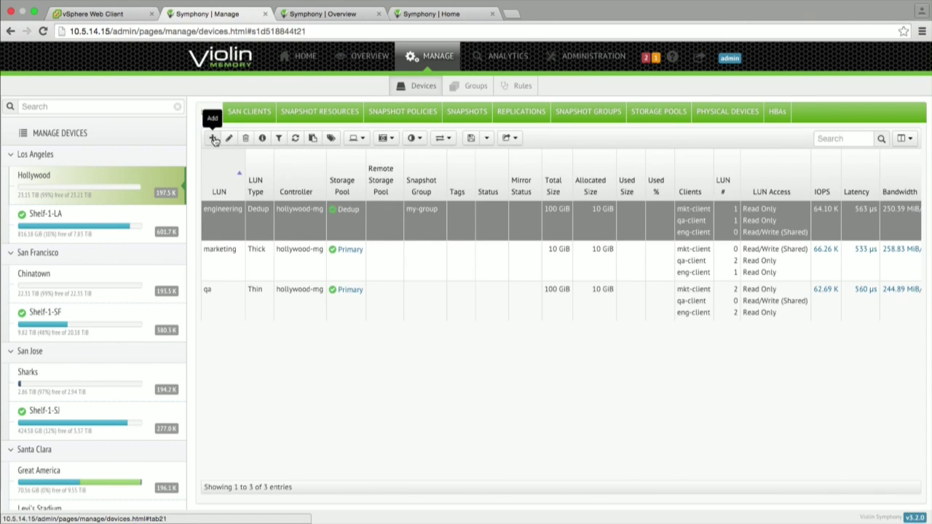
left_click(213, 139)
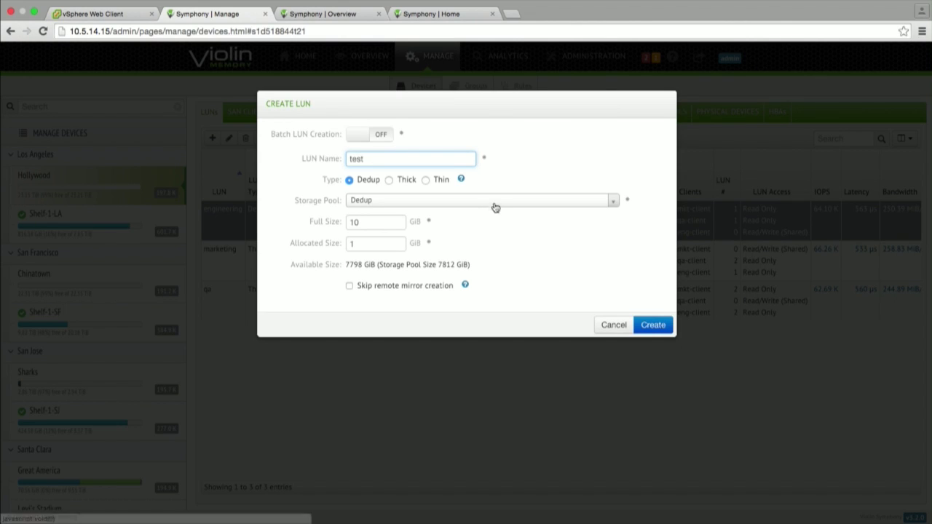
left_click(405, 180)
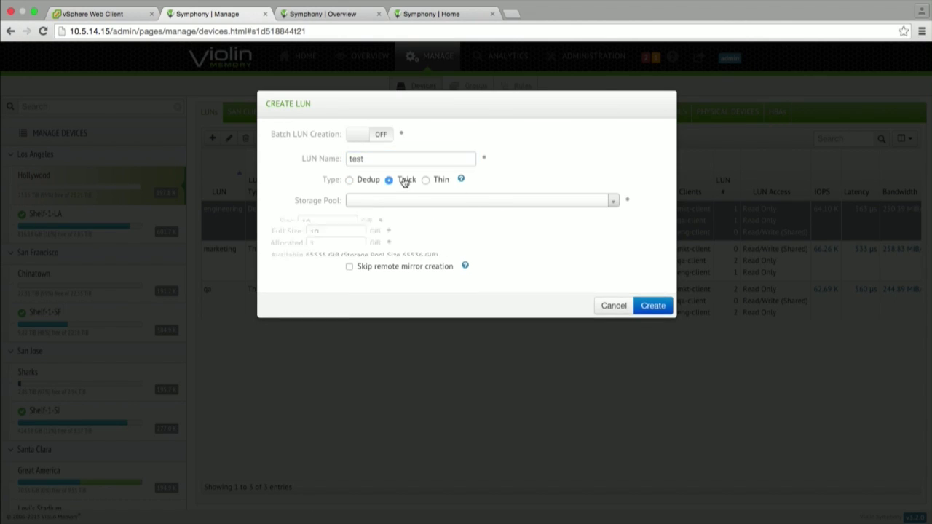
left_click(438, 181)
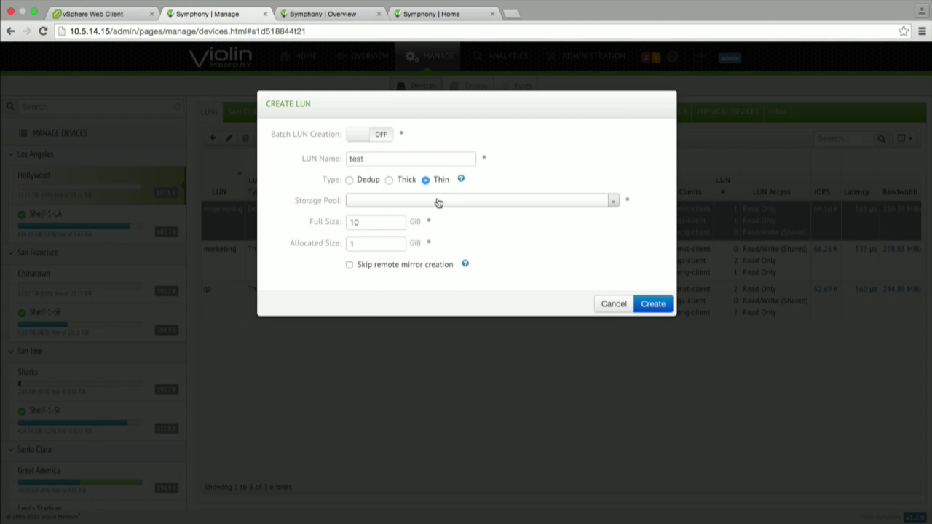
left_click(439, 202)
left_click(428, 233)
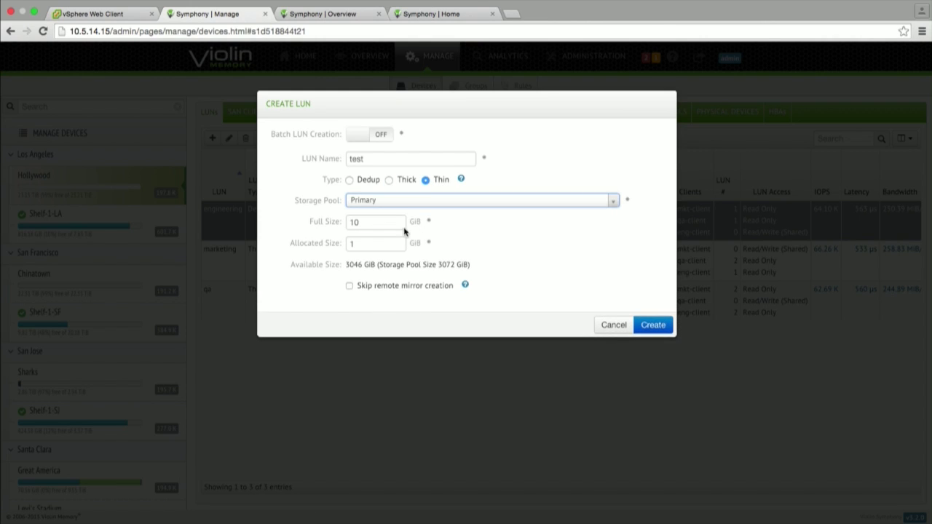
left_click(390, 180)
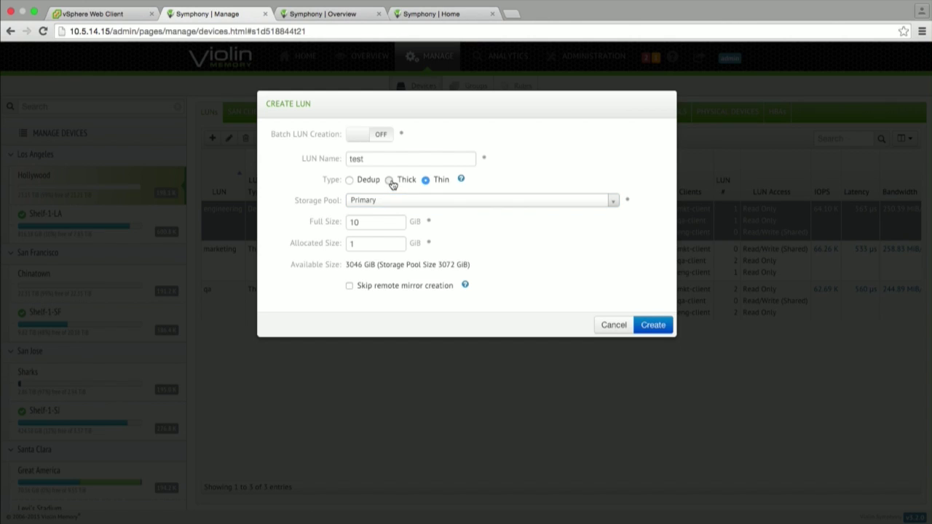
left_click(380, 134)
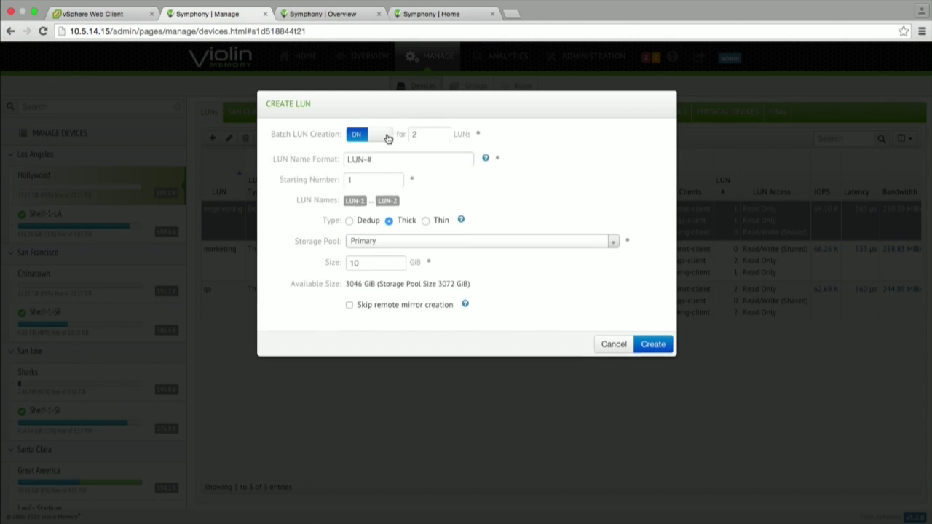
left_click(418, 134)
type("20")
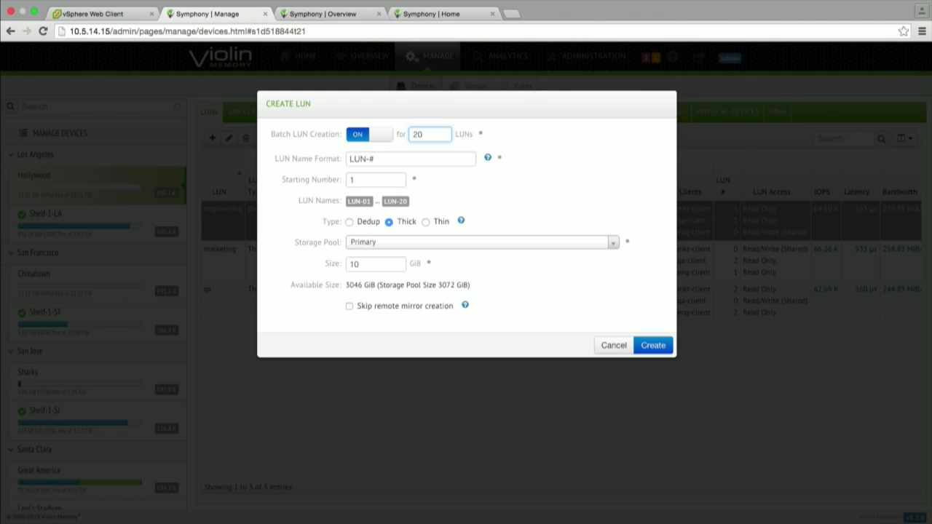
left_click(350, 222)
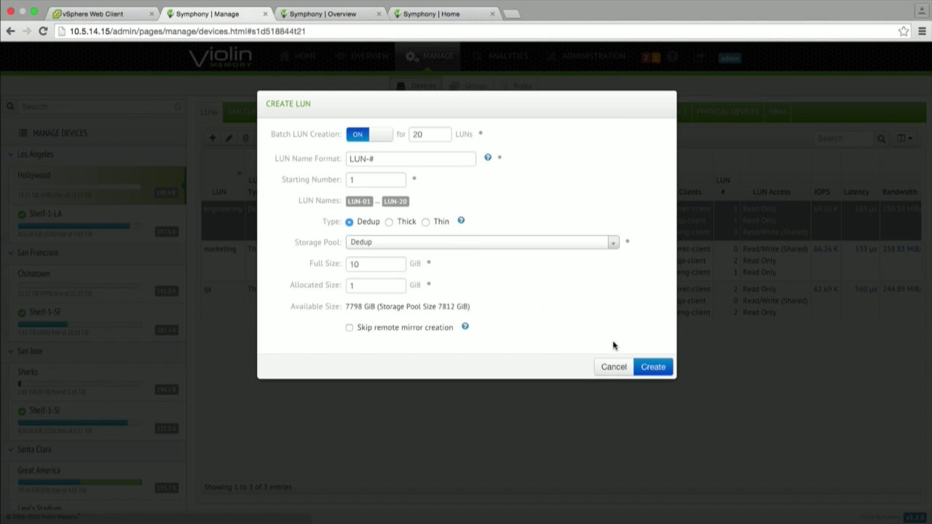
left_click(614, 368)
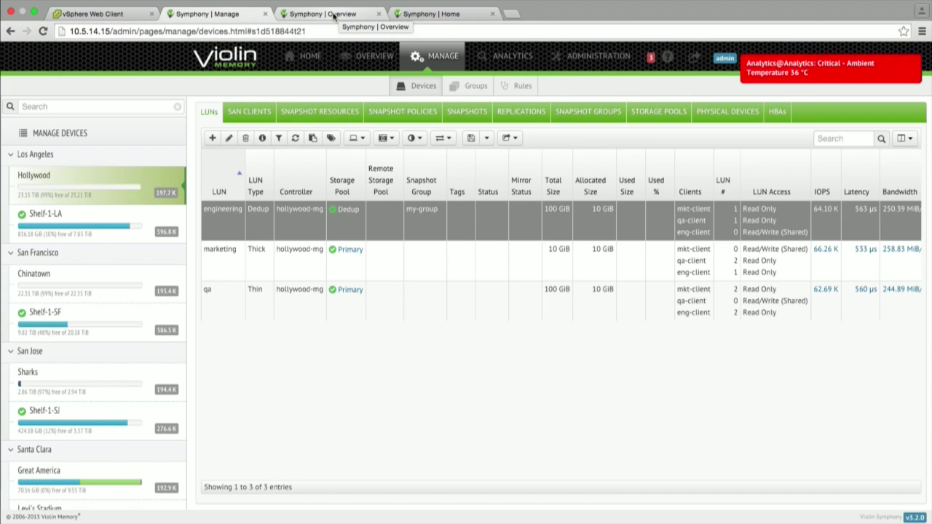
- Allow Flash local storage in vSphere, then view lab-fil3186's IOPS, latency and bandwidth charts in Symphony
left_click(140, 13)
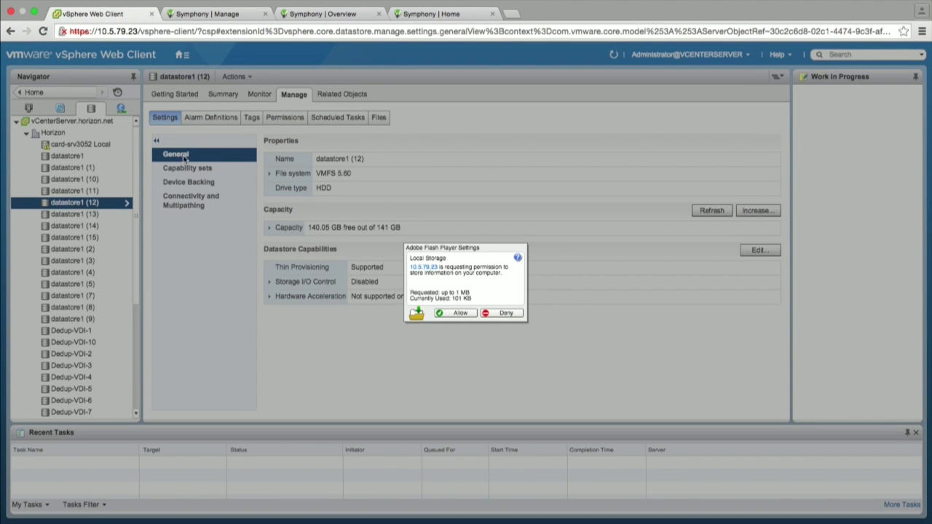
left_click(457, 314)
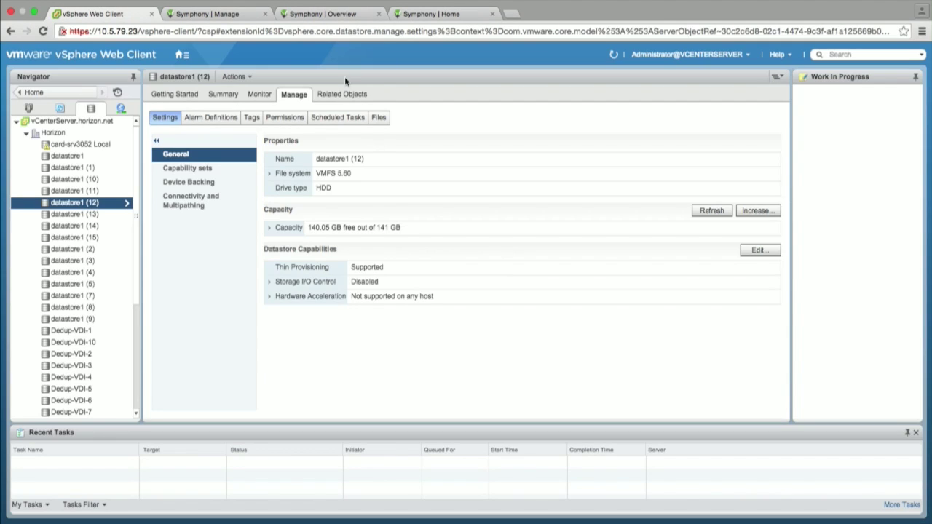
left_click(306, 13)
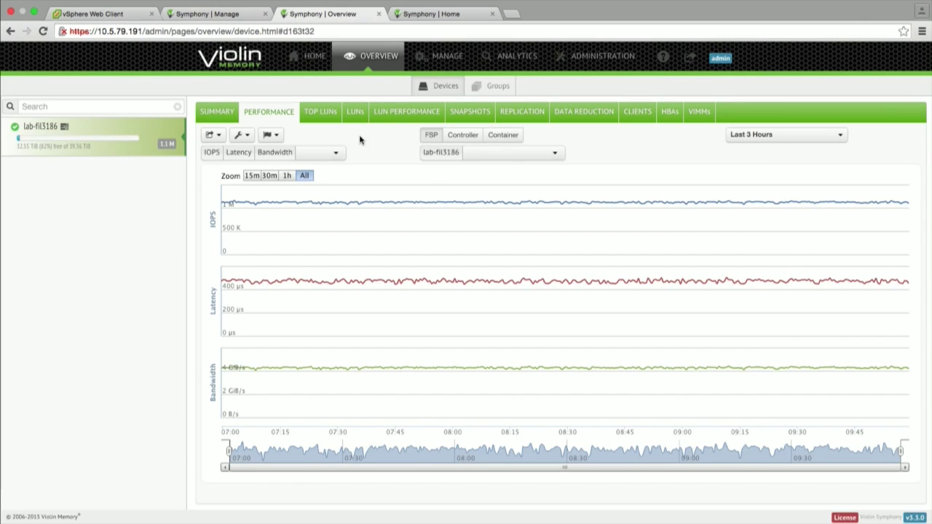
mouse_move(482, 241)
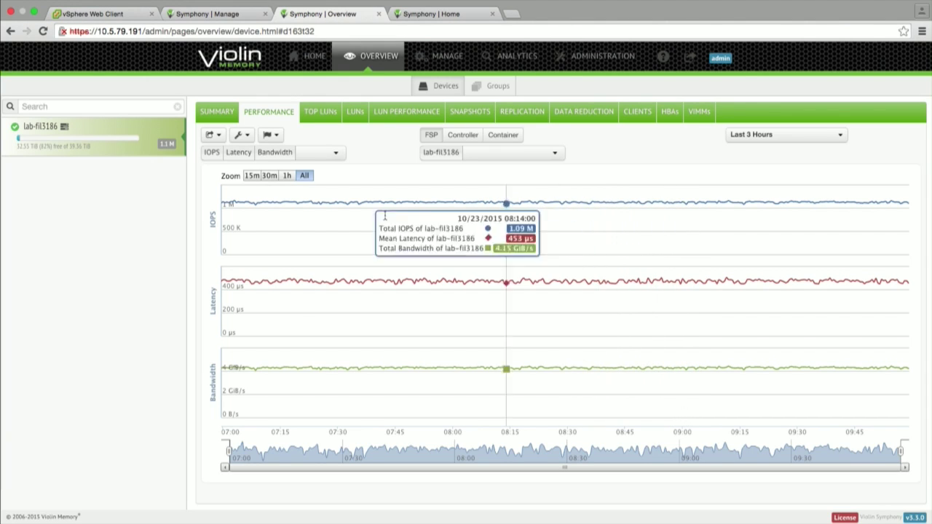
left_click(83, 11)
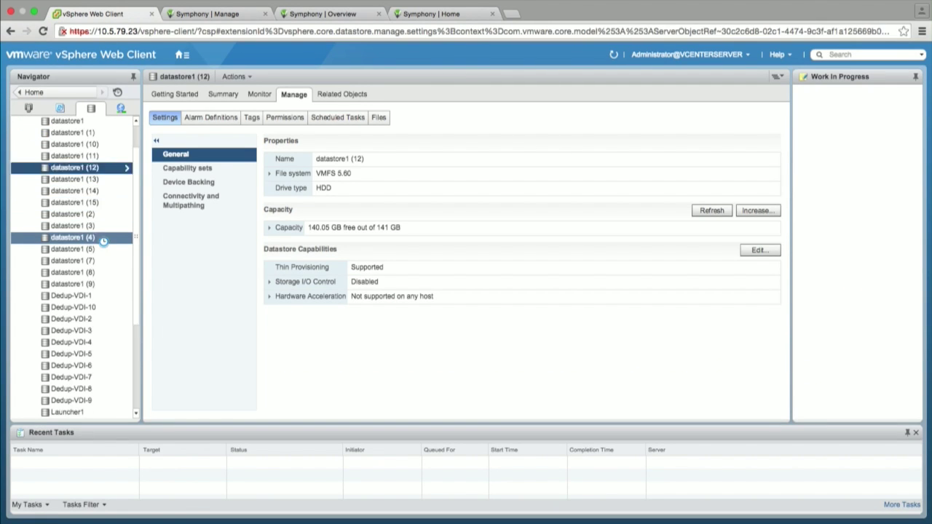
- Open the Violin LUN settings for the Thick-VDI-4 datastore
scroll(100, 240, "down", 5)
left_click(95, 343)
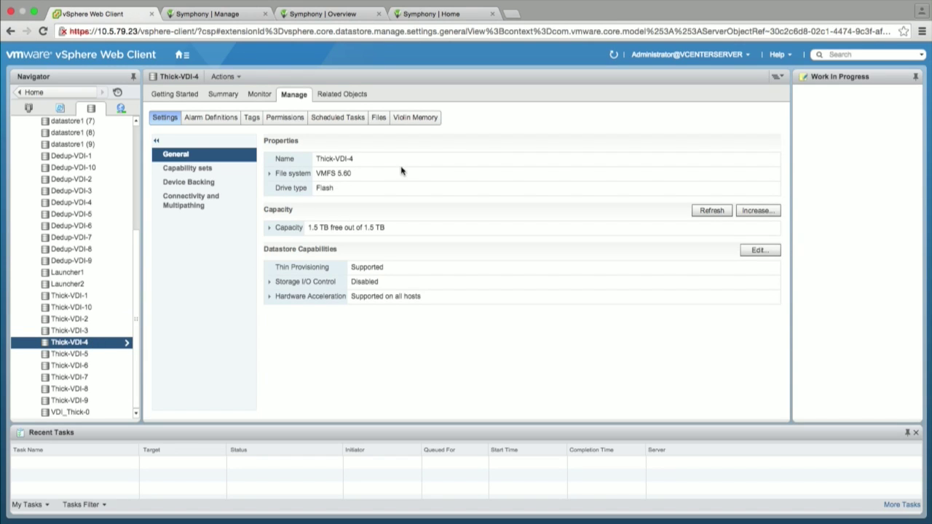
left_click(412, 125)
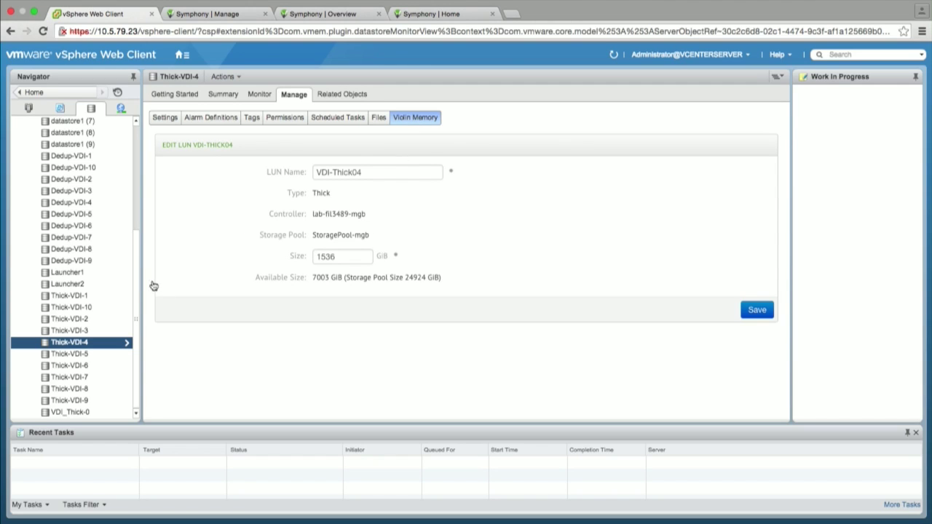
scroll(104, 254, "up", 5)
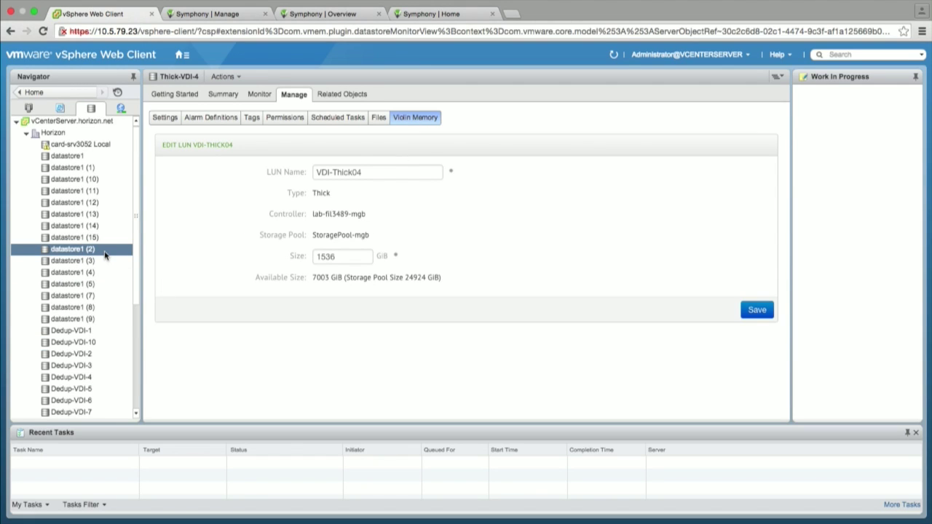
scroll(104, 262, "down", 5)
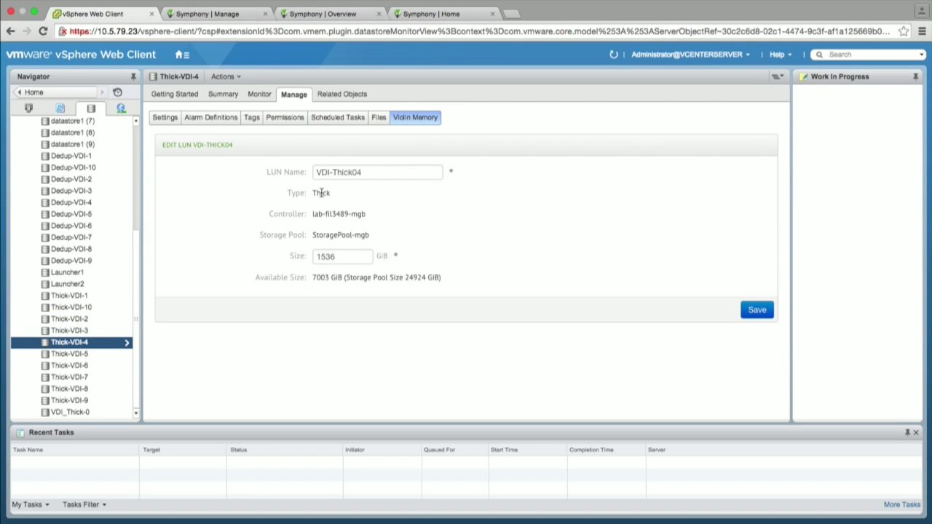
- Show Thick-VDI-10's LUN settings and its IOPS, latency and bandwidth monitoring charts
left_click(102, 311)
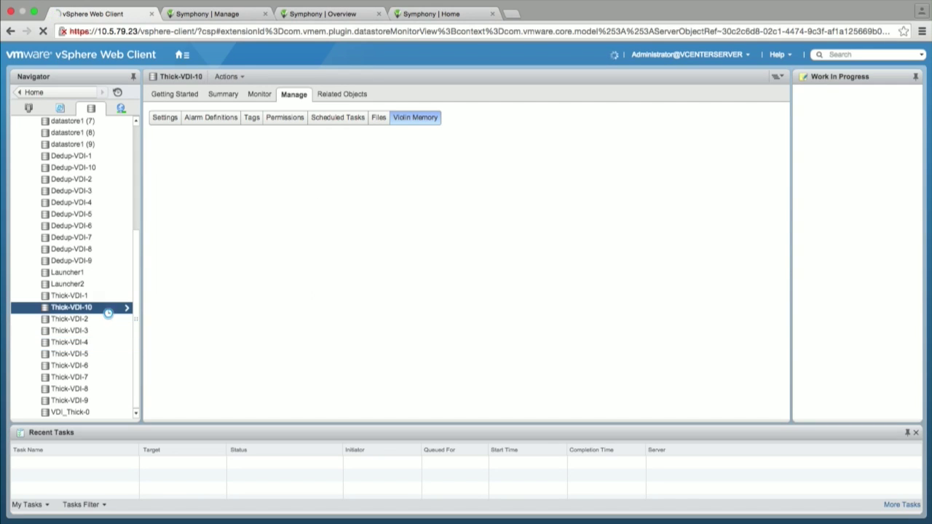
left_click(258, 95)
left_click(302, 117)
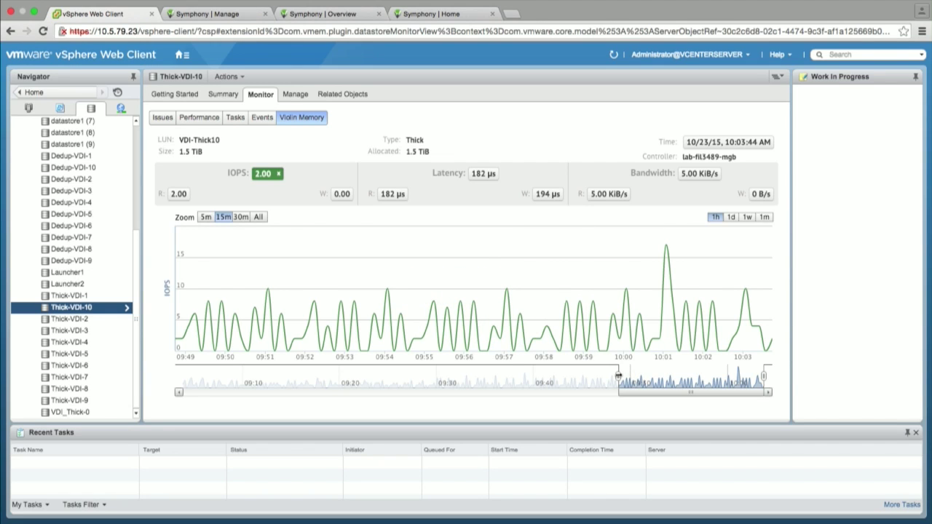
- Narrow the performance chart range to start at 09:53
left_click_drag(619, 375, 652, 373)
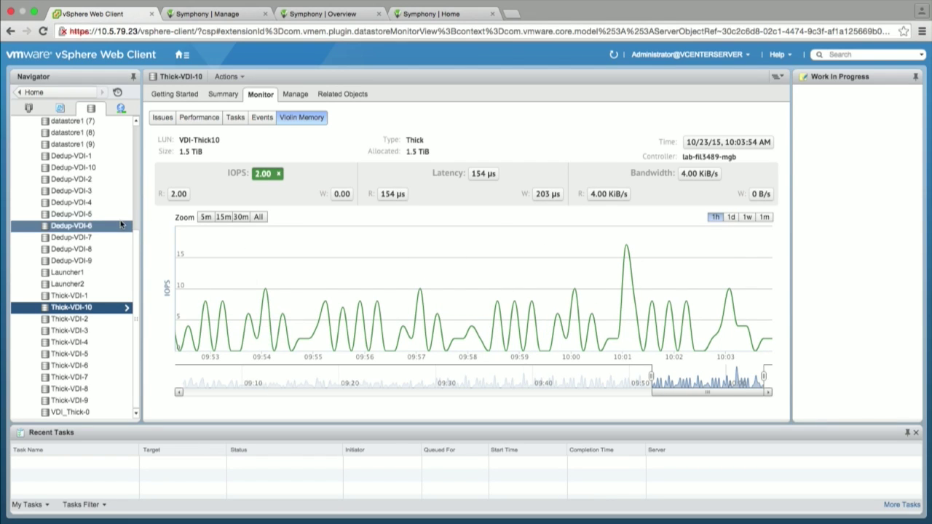
scroll(102, 222, "up", 5)
scroll(102, 222, "down", 5)
- Switch to Thick-VDI-4's charts, widen the range back to 09:34, and show one-week IOPS history
left_click(104, 342)
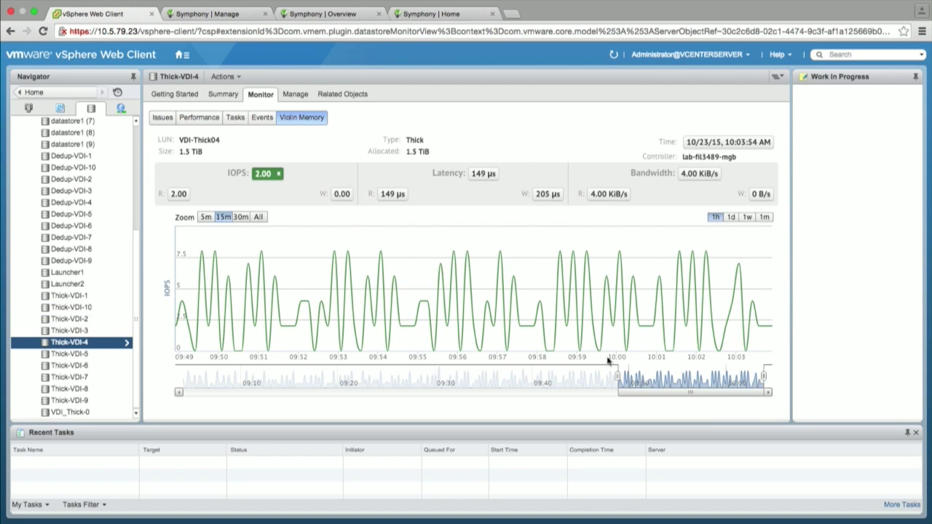
left_click_drag(618, 376, 472, 377)
left_click(731, 218)
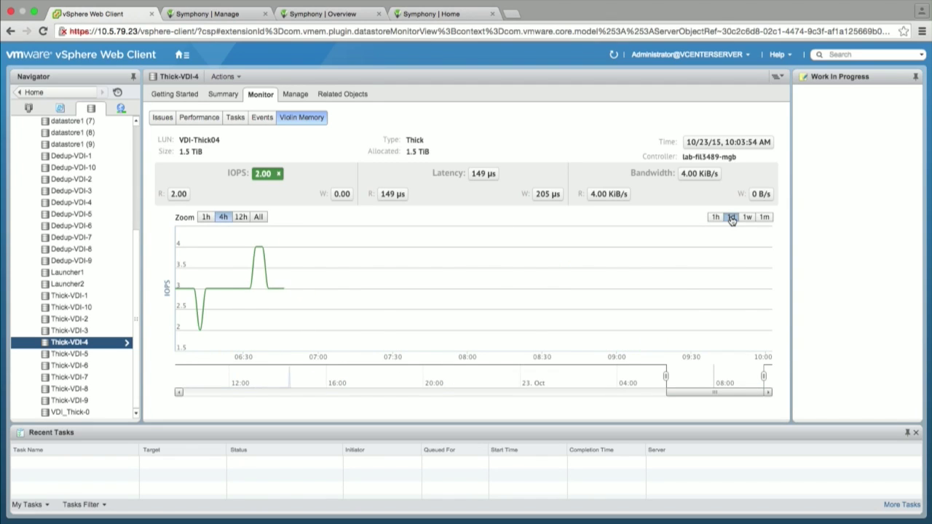
left_click(748, 219)
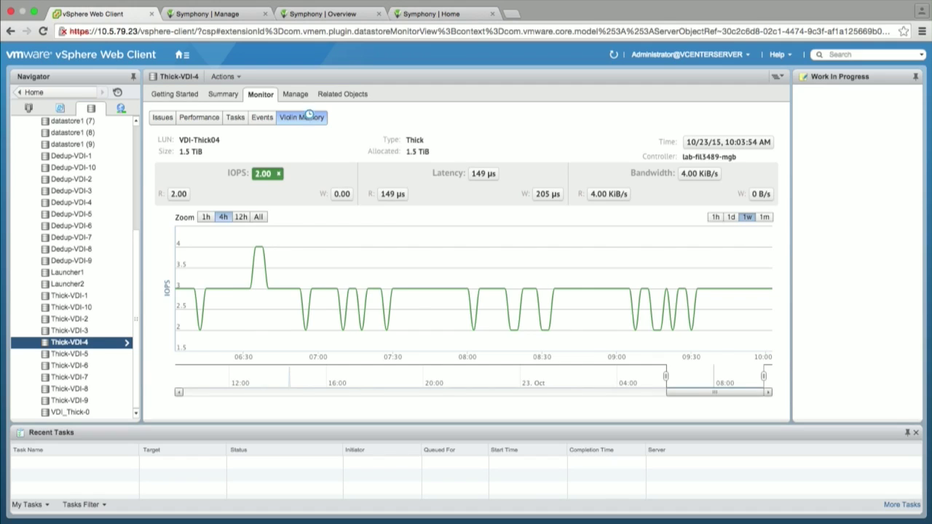
left_click(294, 94)
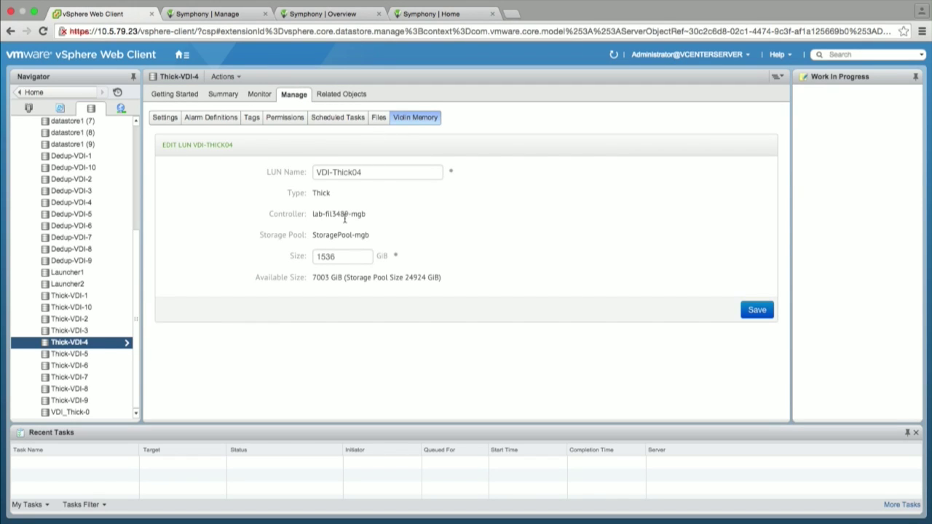
- Highlight Thick-VDI-4's 1536 size value, then select the Dedup-VDI-7 datastore
left_click_drag(339, 257, 304, 261)
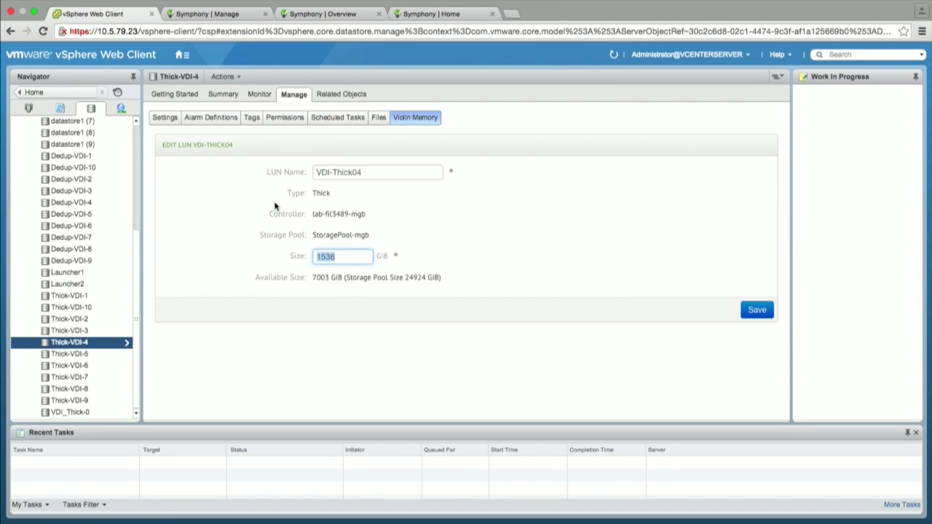
left_click(65, 237)
- Start New Datastore on Violin FSP from Dedup-VDI-7 and set ESX host lab-srv3268
right_click(62, 239)
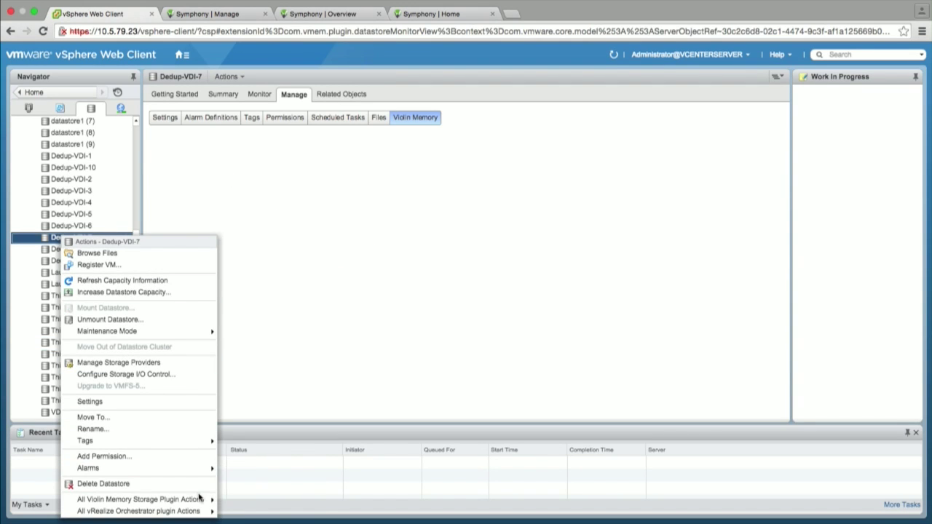
mouse_move(199, 499)
left_click(236, 500)
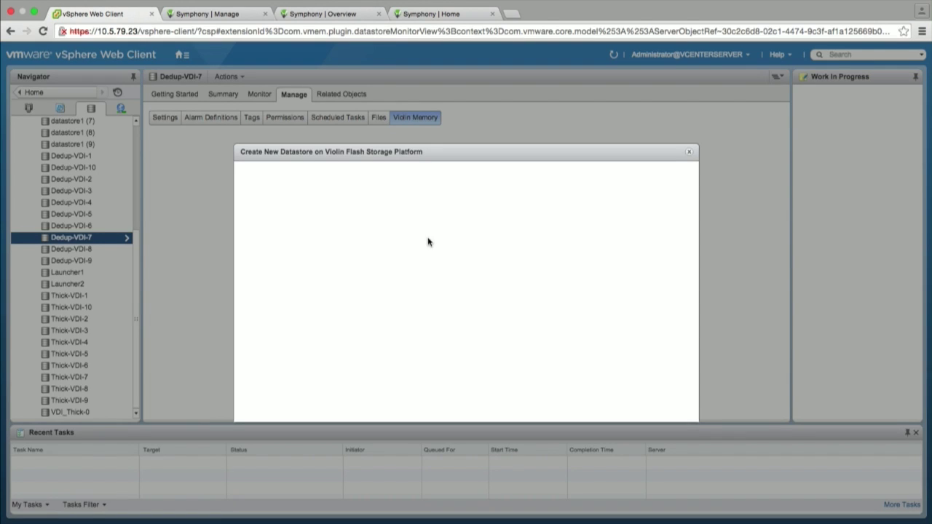
left_click(443, 202)
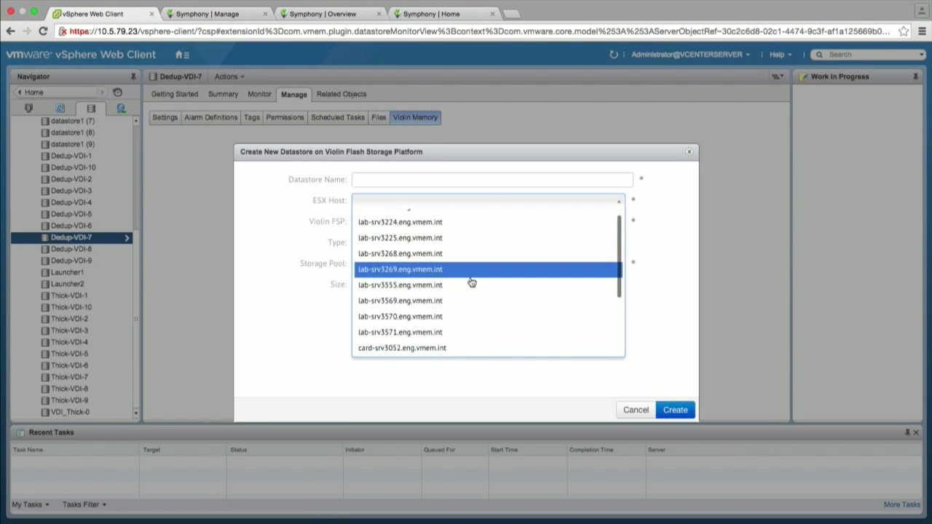
scroll(471, 283, "down", 5)
scroll(471, 283, "up", 4)
left_click(471, 282)
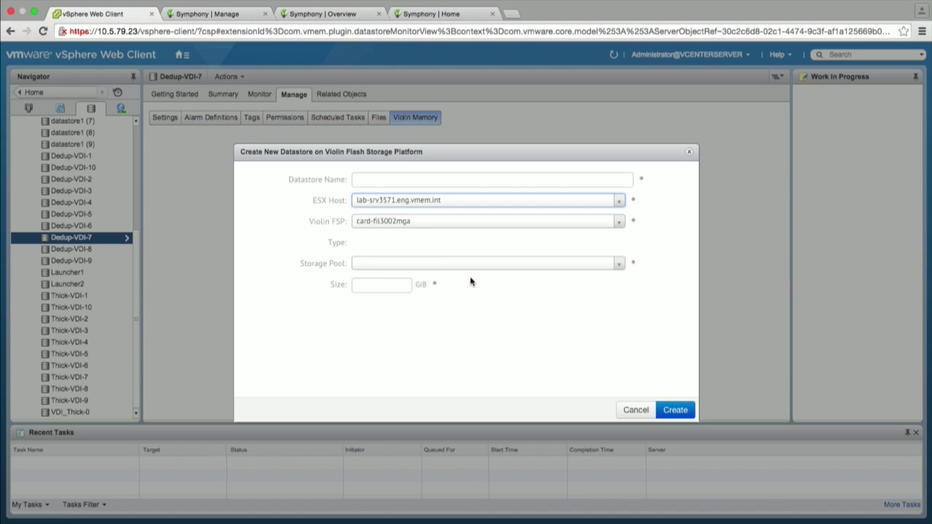
left_click(436, 202)
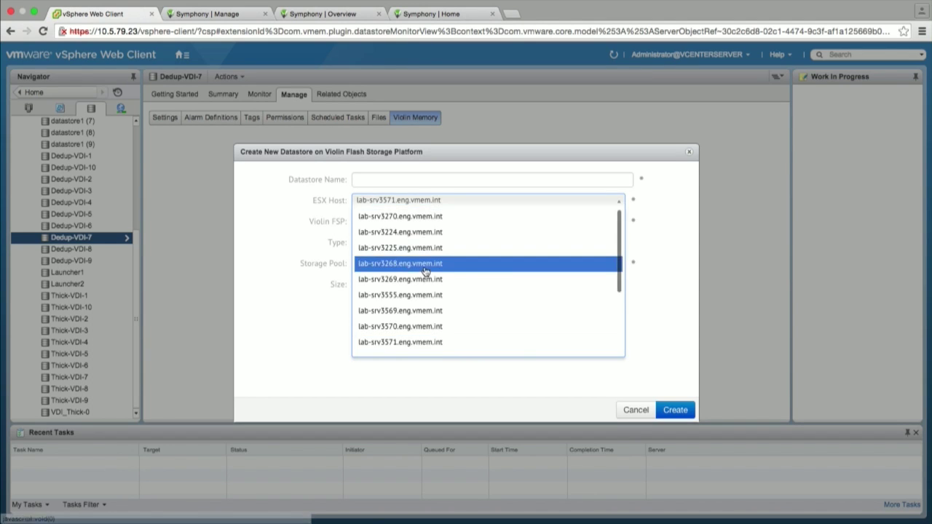
left_click(425, 263)
- Try array lab-fil3328 with thin provisioning, then fill in the size and the name test
left_click(448, 222)
scroll(440, 295, "down", 2)
scroll(440, 298, "down", 5)
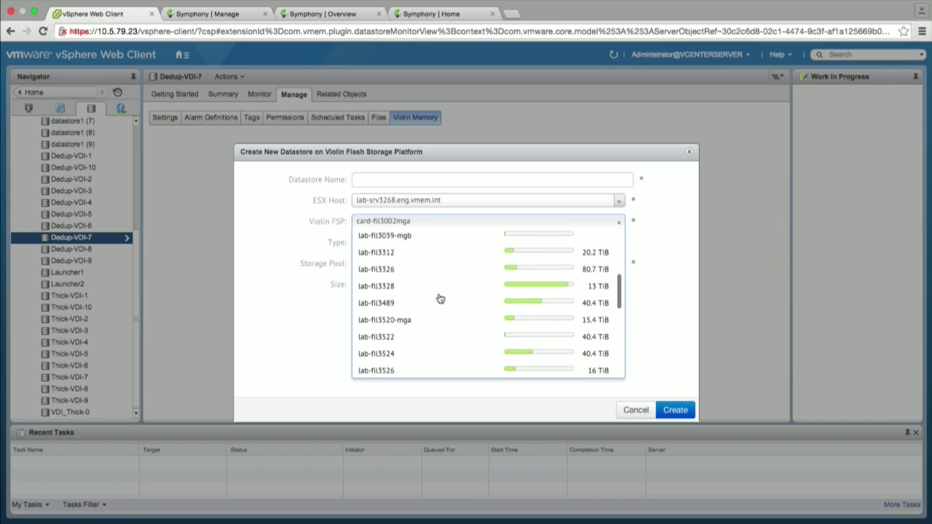
scroll(439, 299, "down", 2)
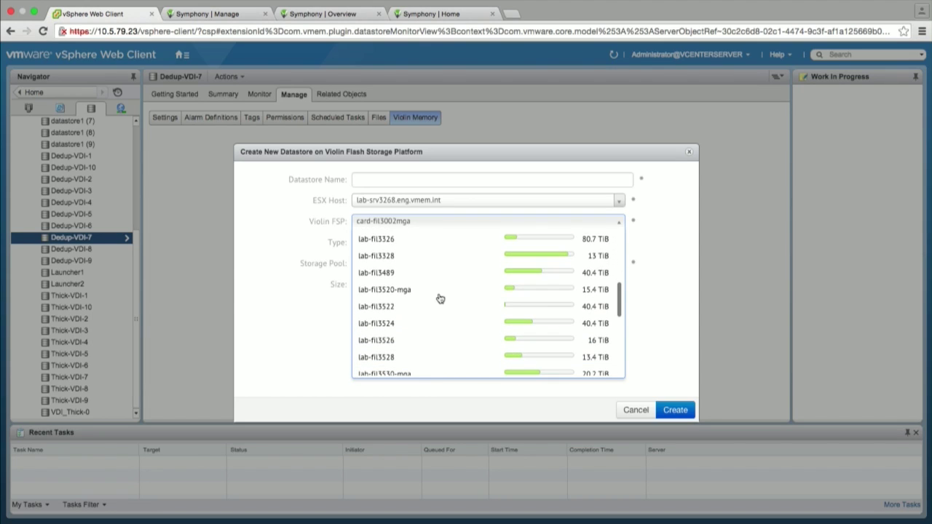
left_click(423, 258)
left_click(411, 243)
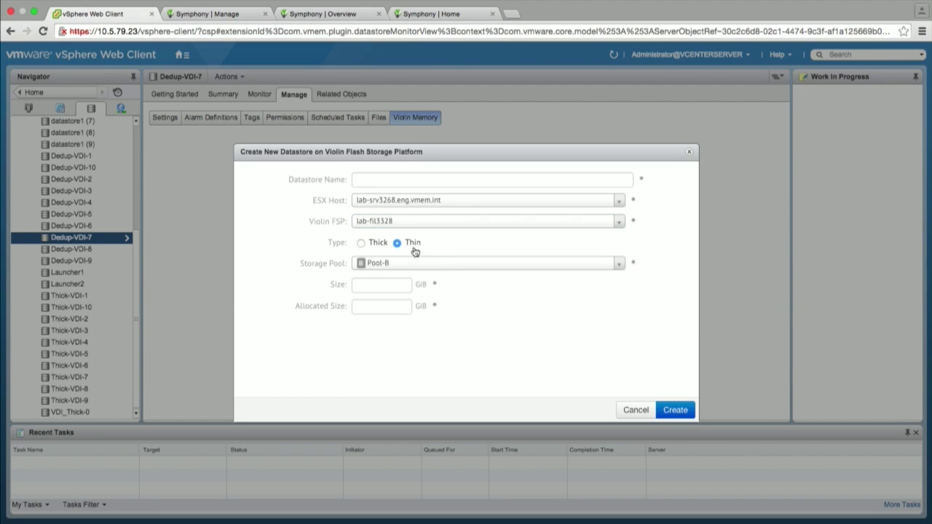
left_click(401, 285)
left_click(398, 177)
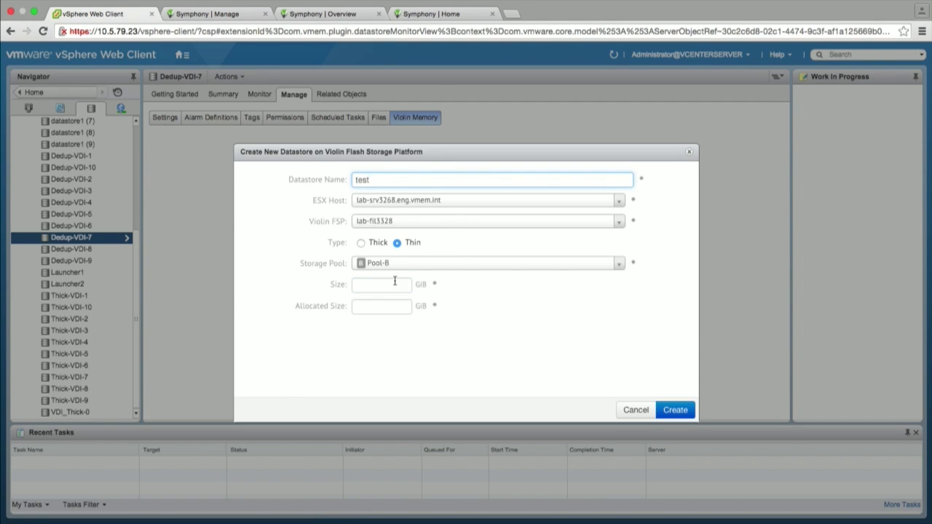
- Switch the Violin array to card-srv3484 and choose the Dedup-Remote pool, keeping host lab-srv3268
left_click(438, 225)
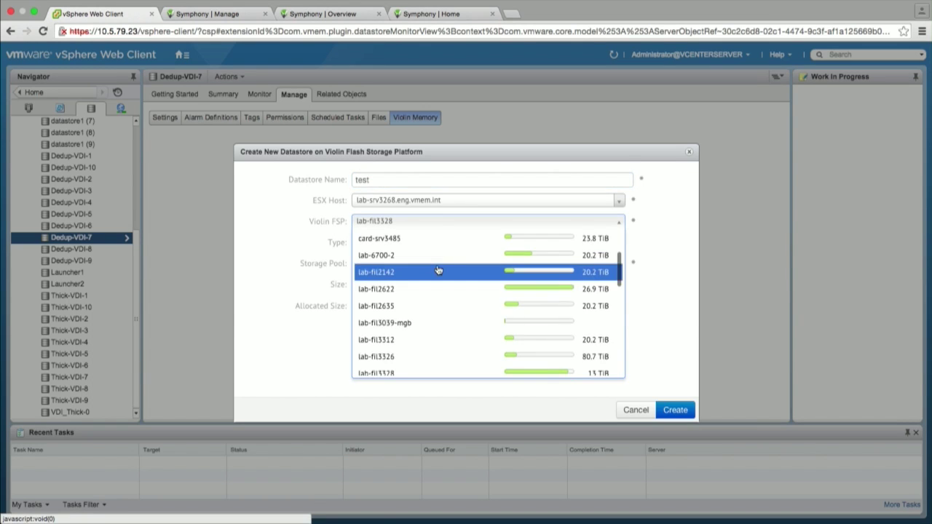
scroll(437, 270, "up", 3)
left_click(419, 305)
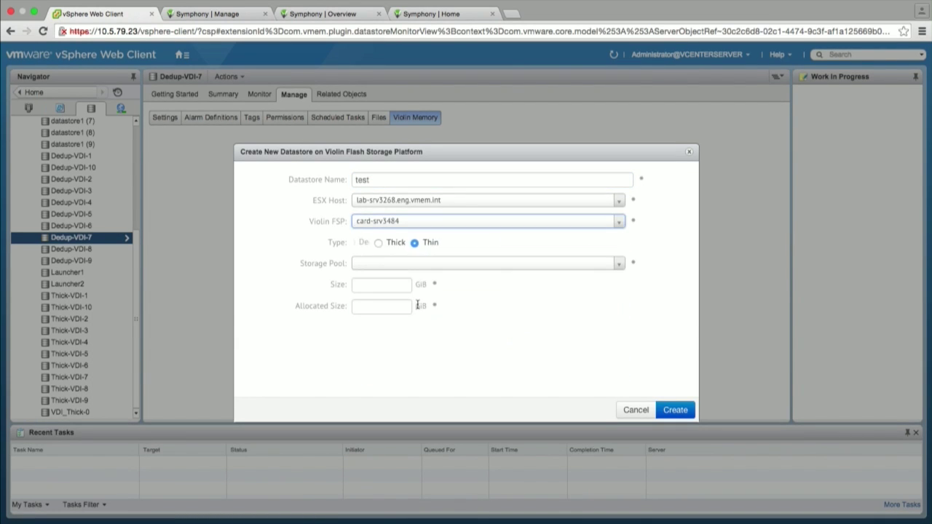
left_click(394, 263)
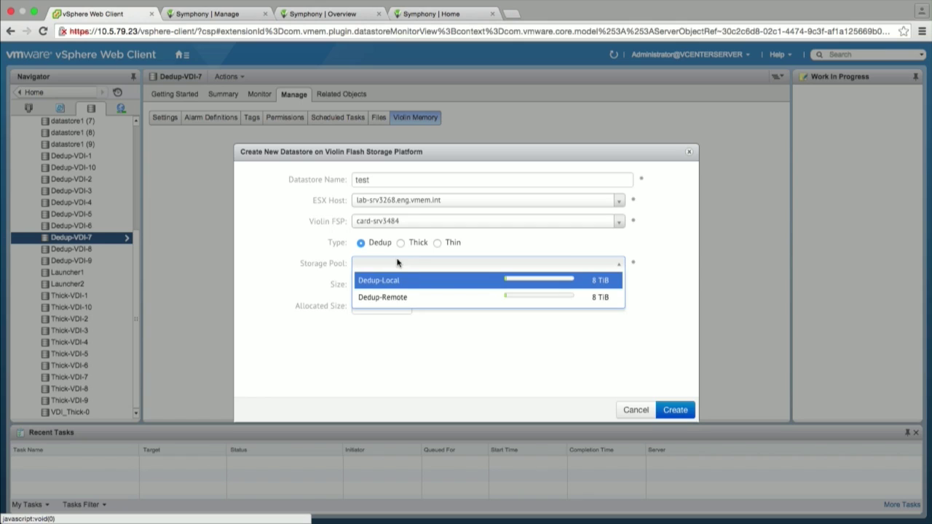
left_click(409, 296)
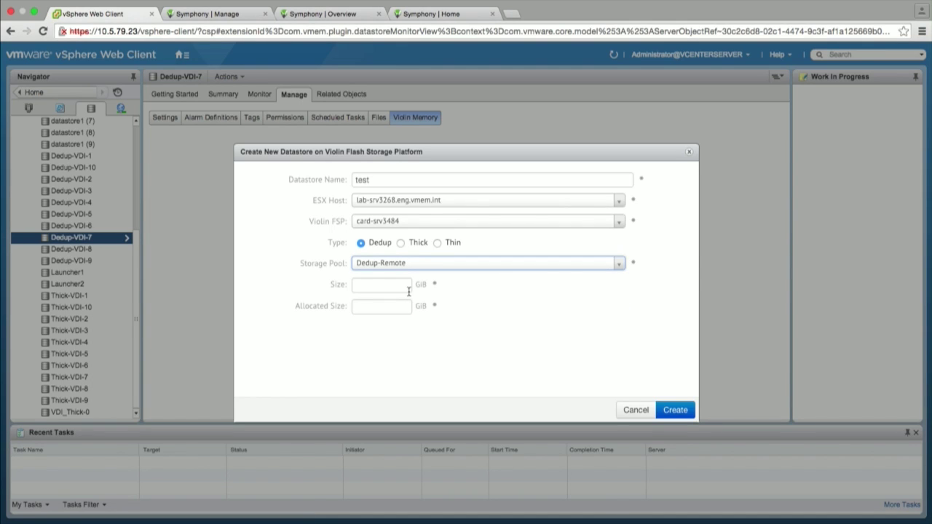
left_click(469, 202)
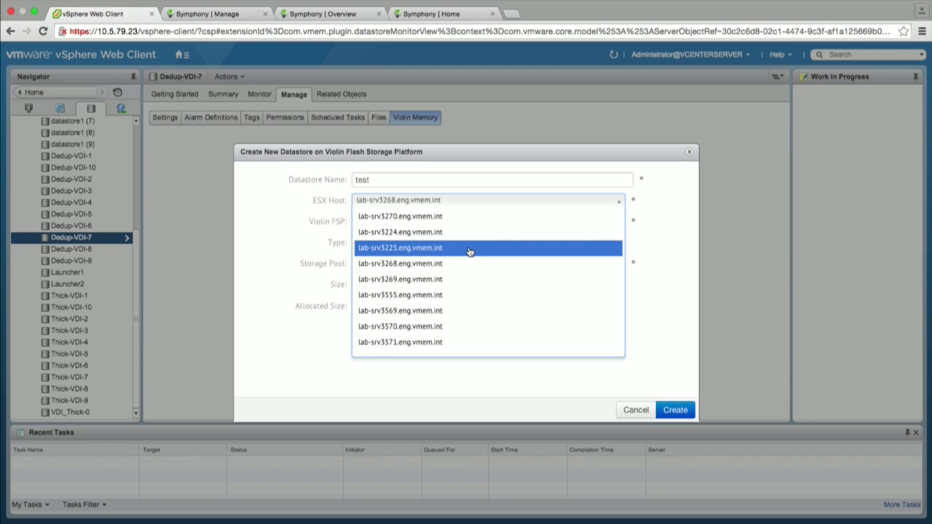
left_click(656, 317)
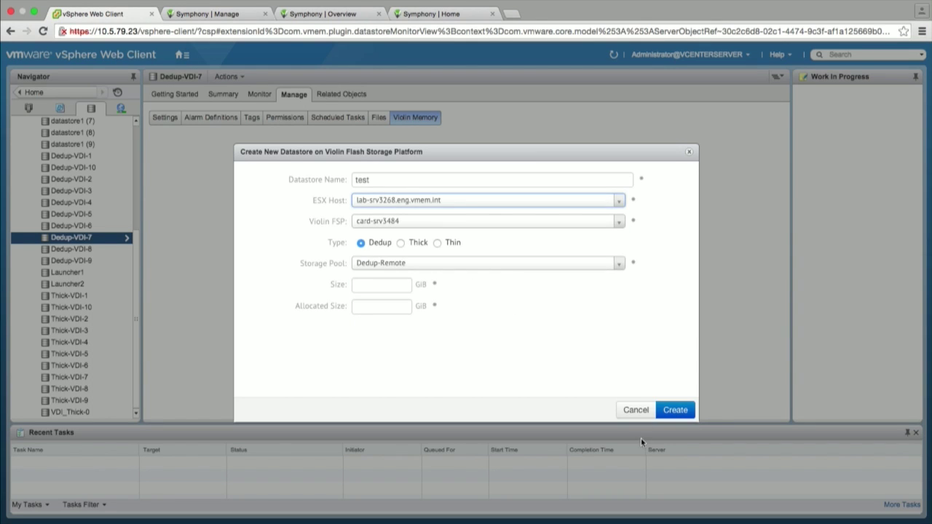
- Cancel the new datastore and go to Policies and Profiles > VM Storage Policies
left_click(636, 411)
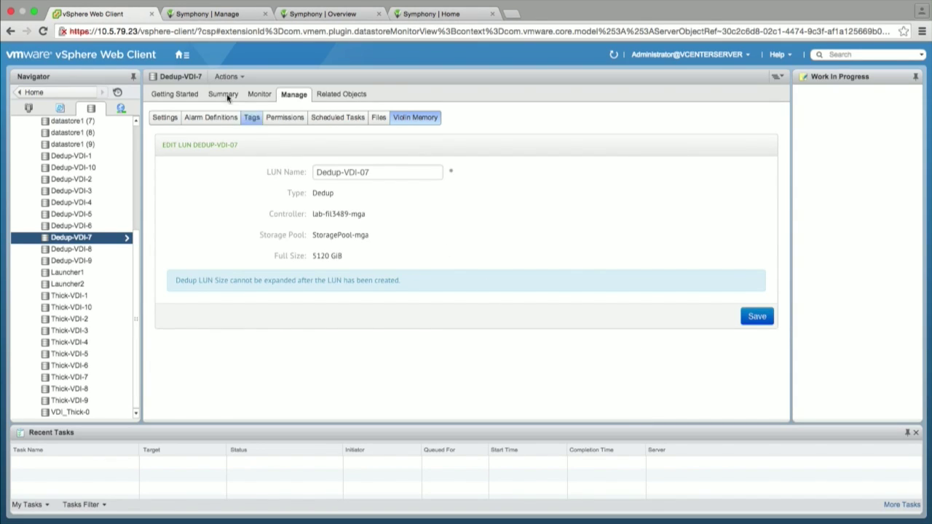
left_click(180, 55)
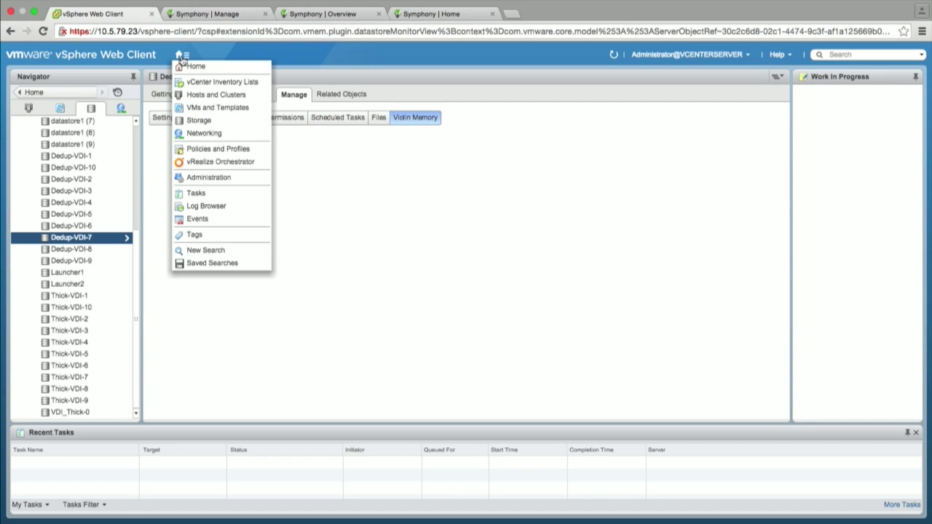
left_click(216, 150)
left_click(75, 136)
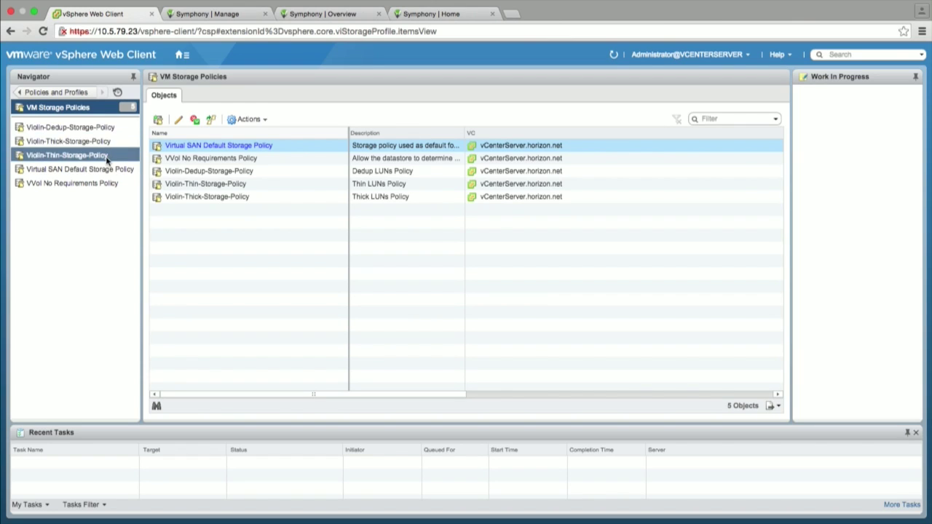
- Browse the Dedup and Thick policies, then show Violin-Thin-Storage-Policy's Monitor view
left_click(109, 128)
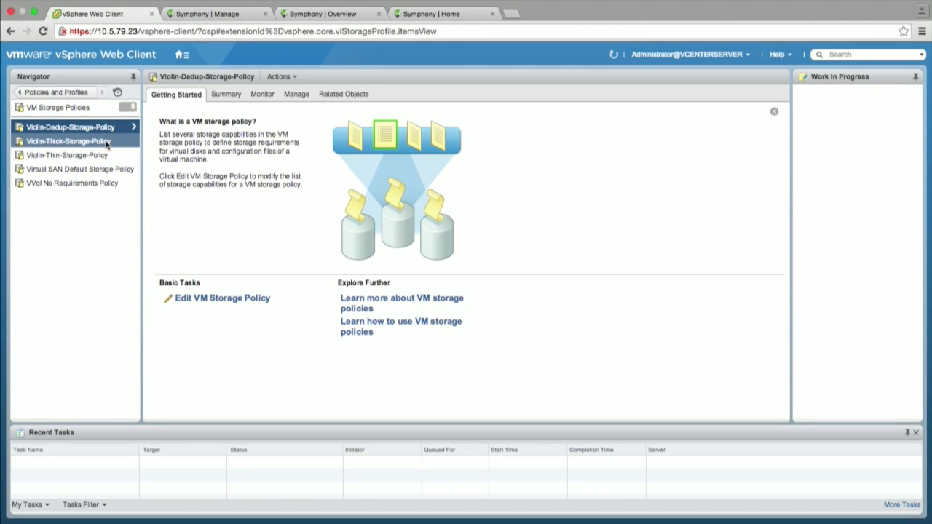
left_click(107, 143)
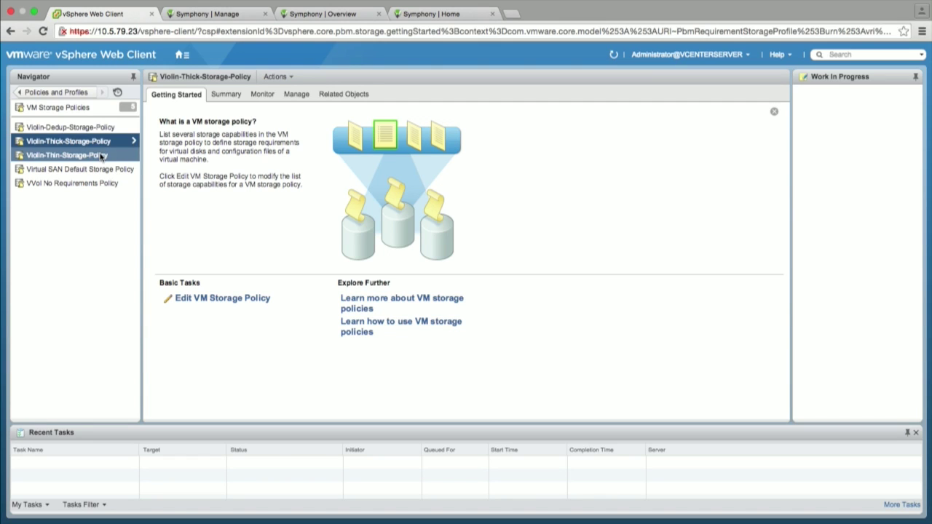
left_click(102, 157)
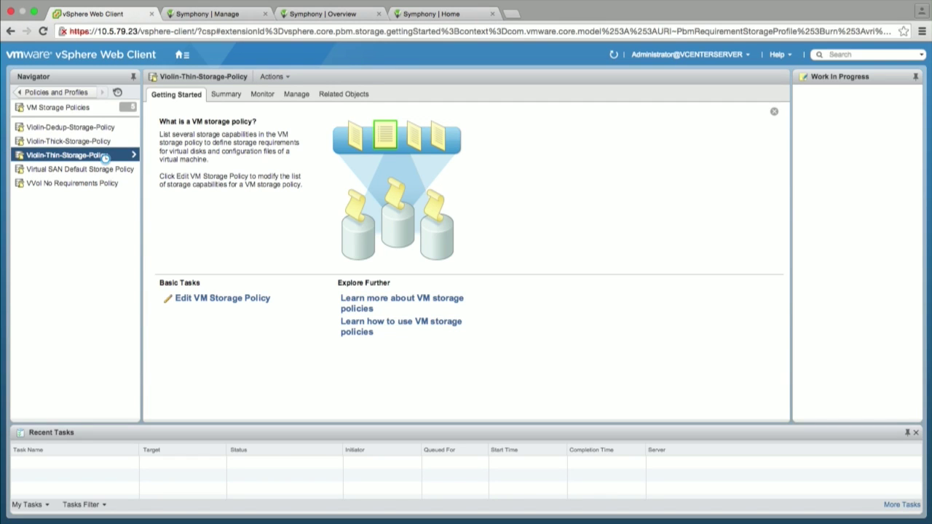
left_click(255, 102)
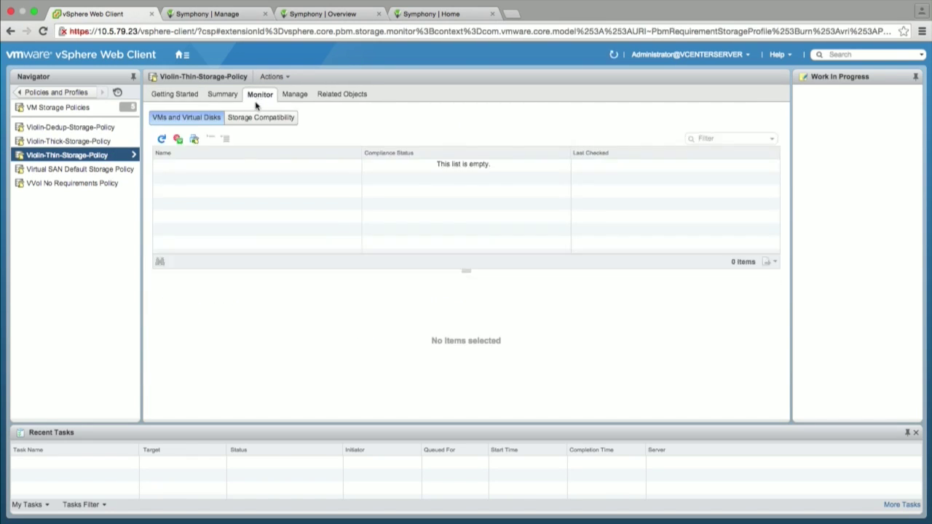
- Compare compatible and incompatible datastores for the Thin and Thick policies, ending on Thick's incompatible list
left_click(255, 120)
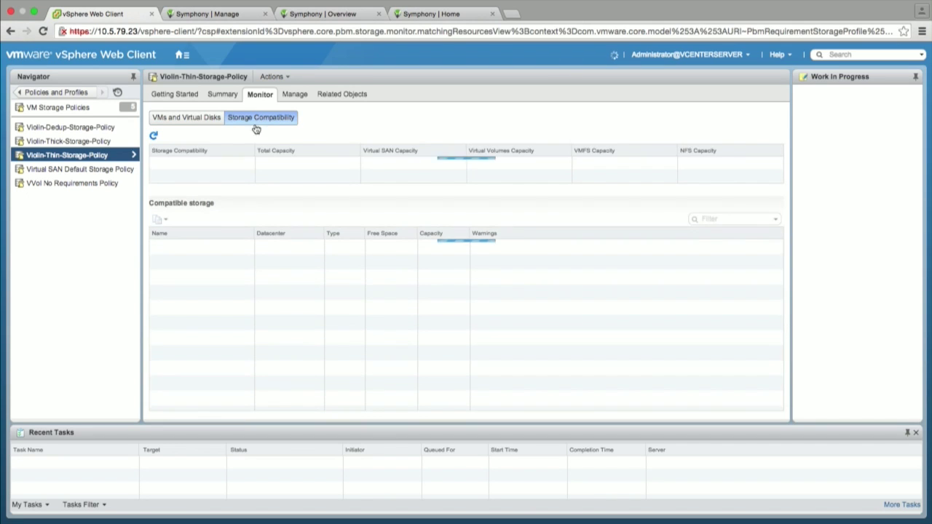
left_click(230, 179)
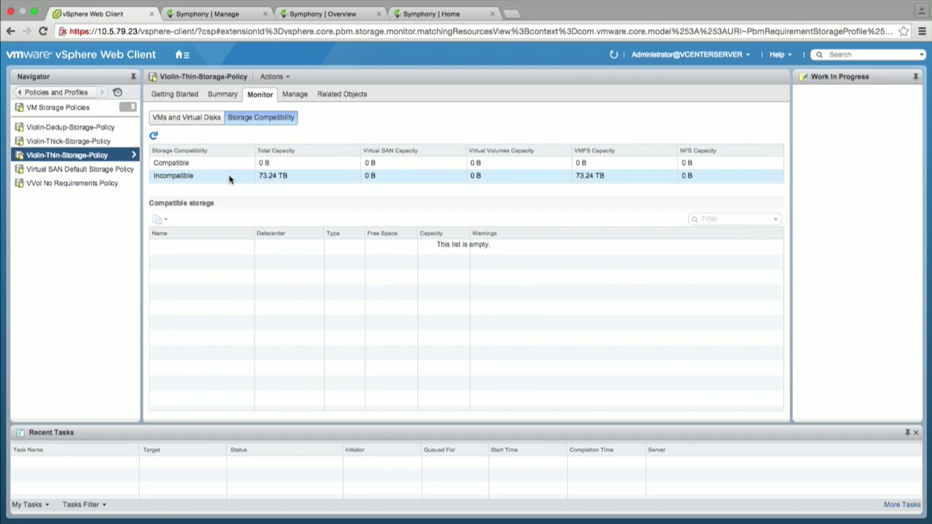
key("Up")
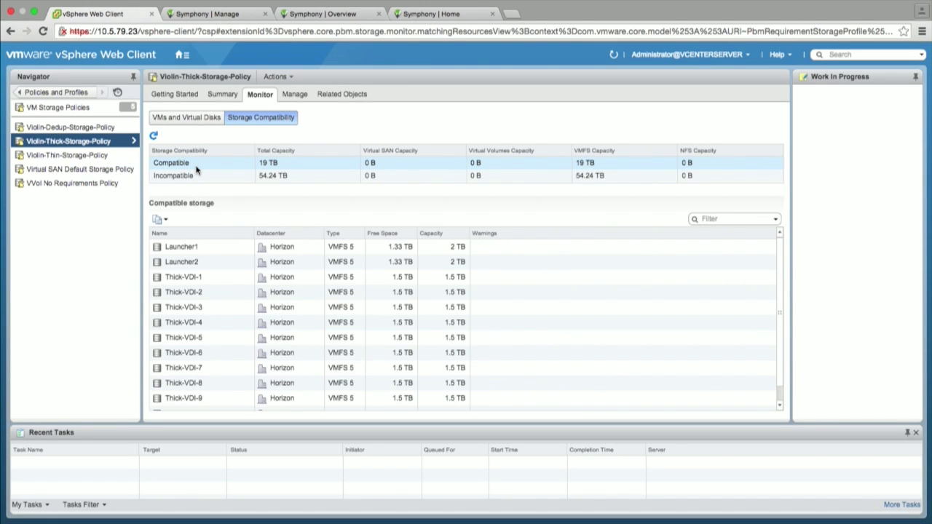
left_click(196, 169)
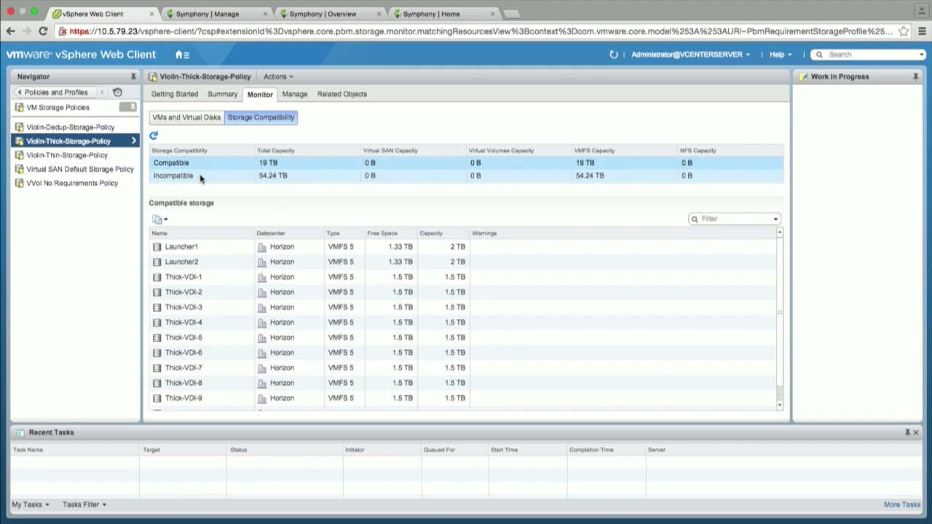
left_click(201, 177)
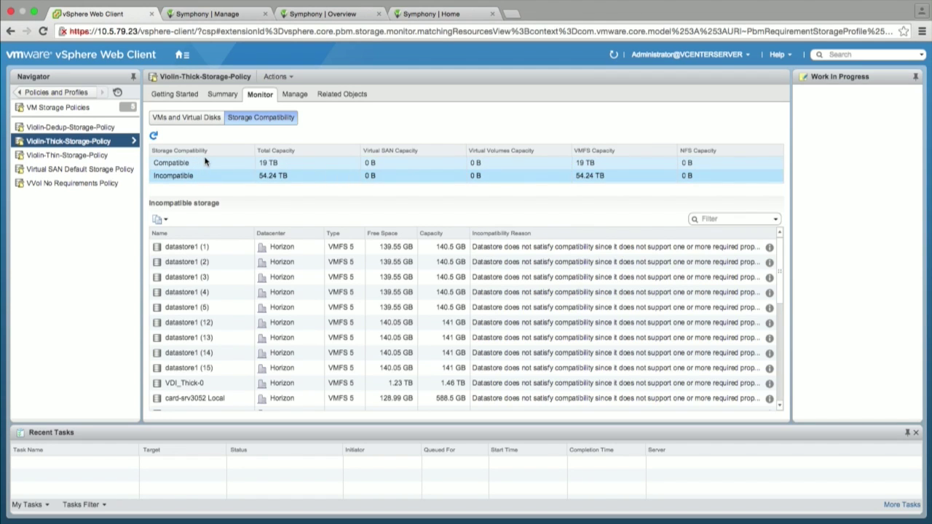
left_click(206, 162)
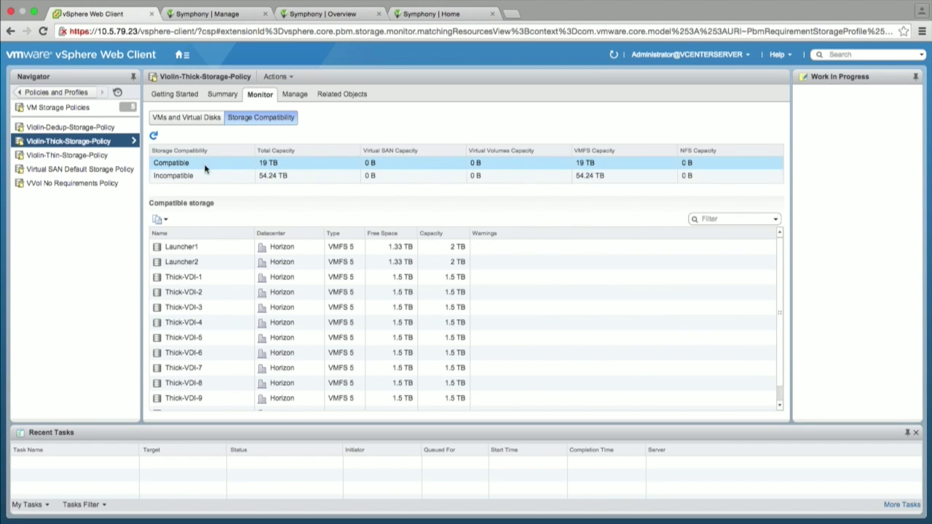
left_click(201, 182)
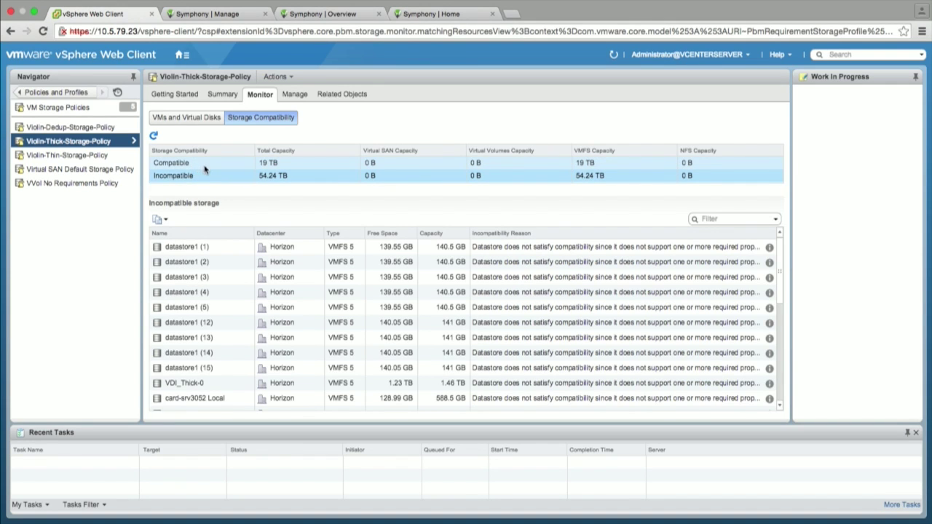
left_click(183, 55)
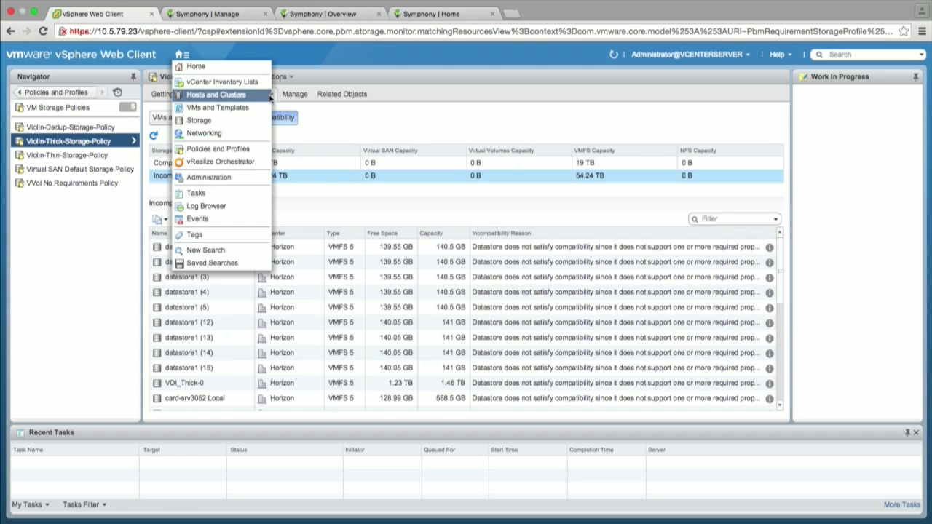
left_click(342, 226)
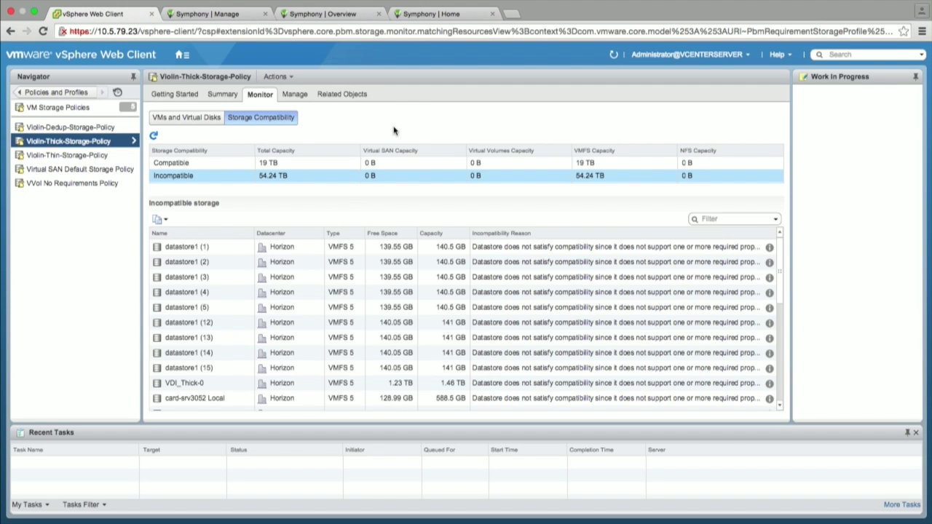
- Draft a Thick VASA capability with Snapshot, CDP and Replication on, then cancel it
left_click(466, 14)
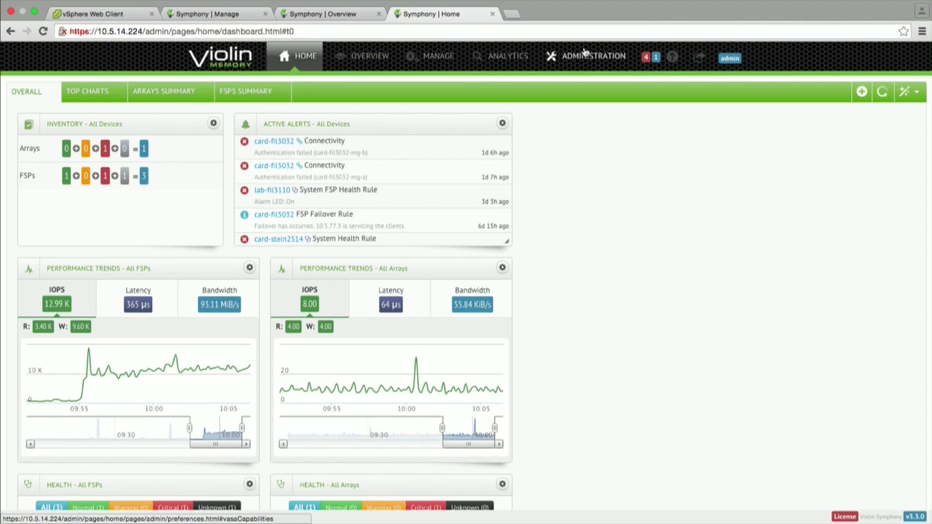
left_click(296, 195)
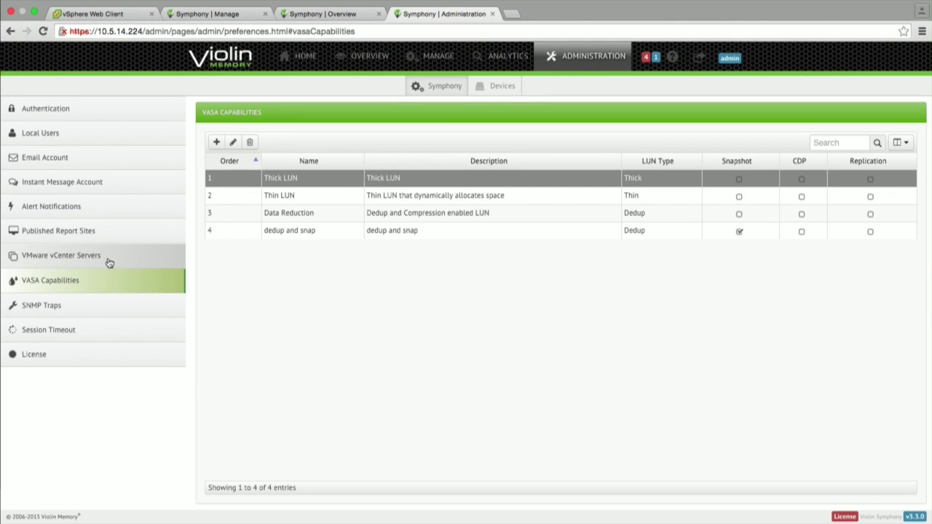
left_click(217, 142)
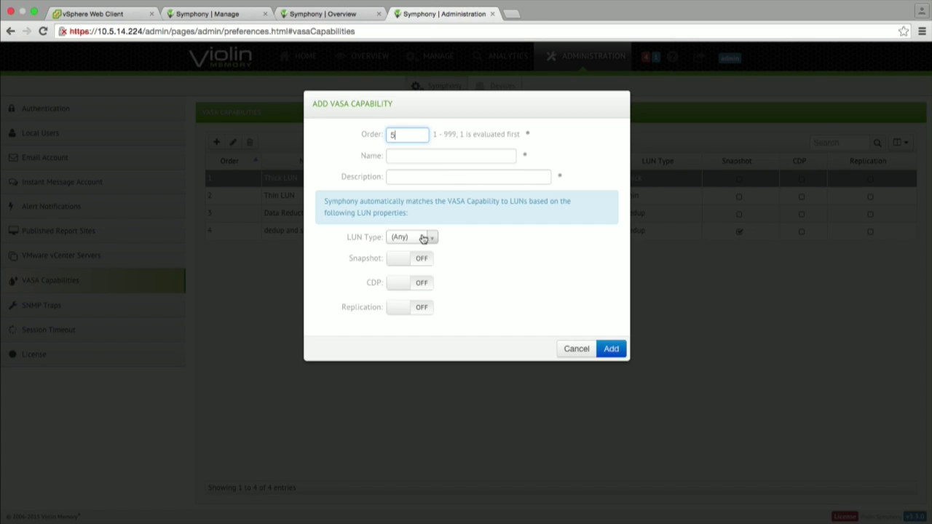
left_click(421, 259)
left_click(427, 283)
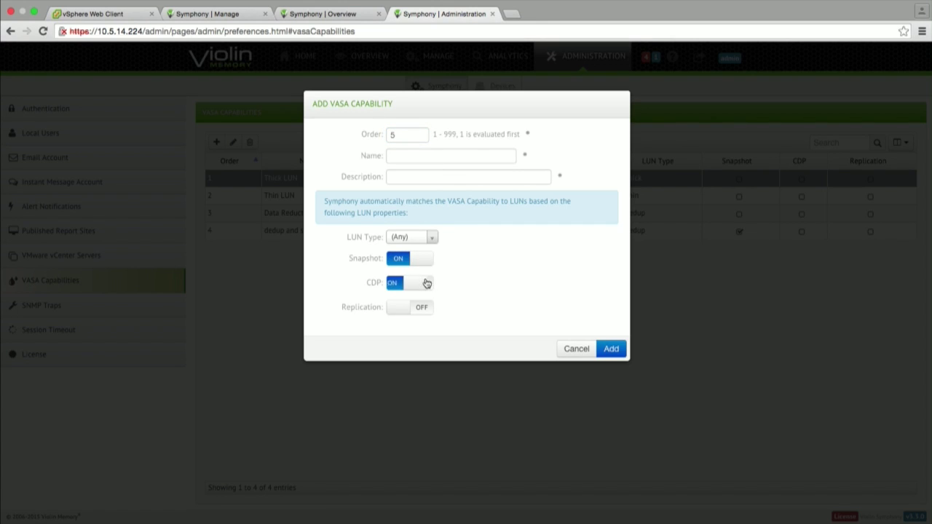
left_click(423, 306)
left_click(429, 238)
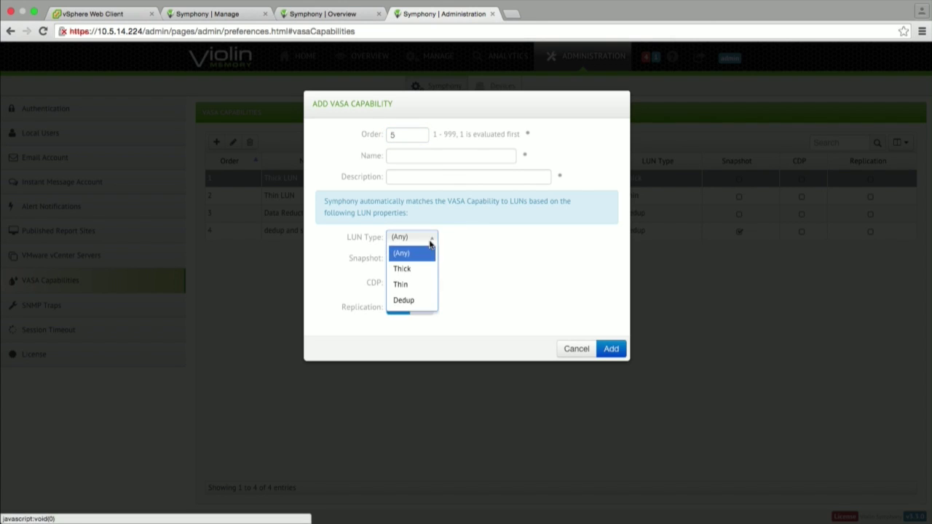
left_click(425, 269)
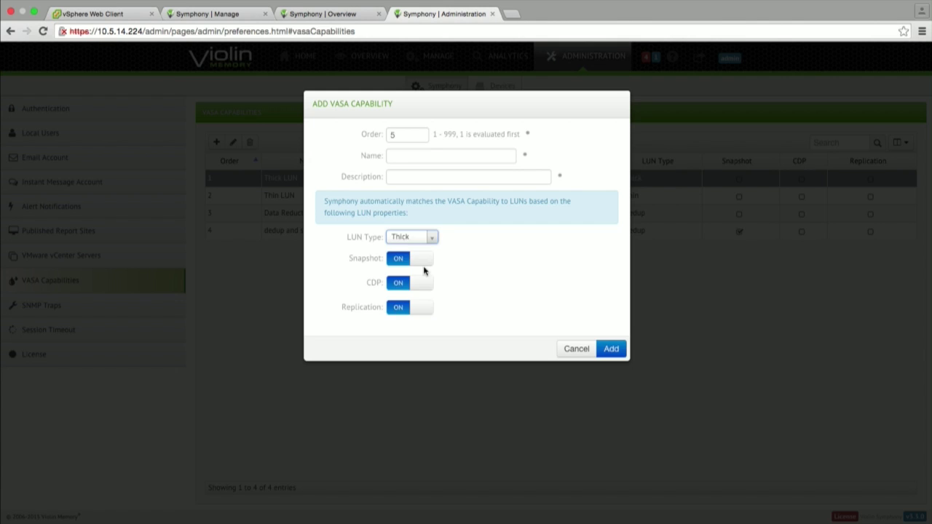
left_click(565, 349)
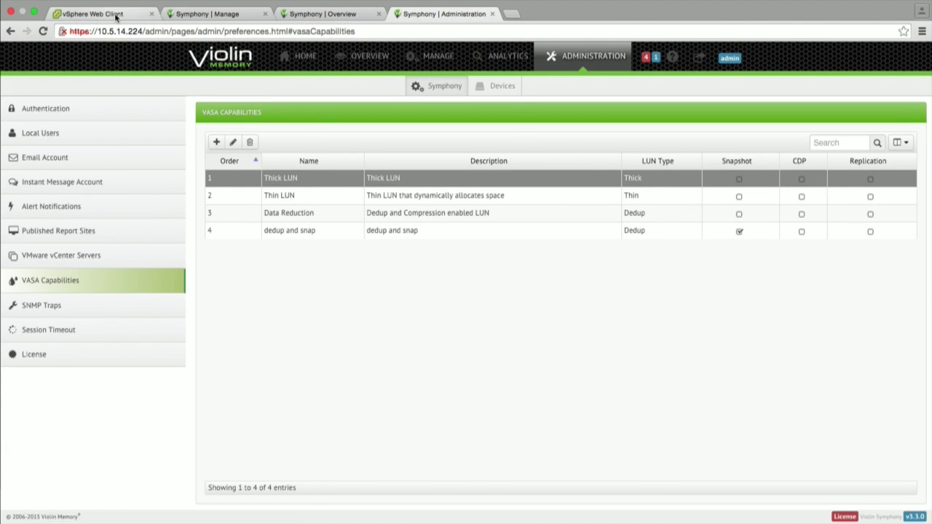
left_click(116, 14)
- Start a new virtual machine on the Horizon datacenter from Hosts and Clusters
left_click(182, 54)
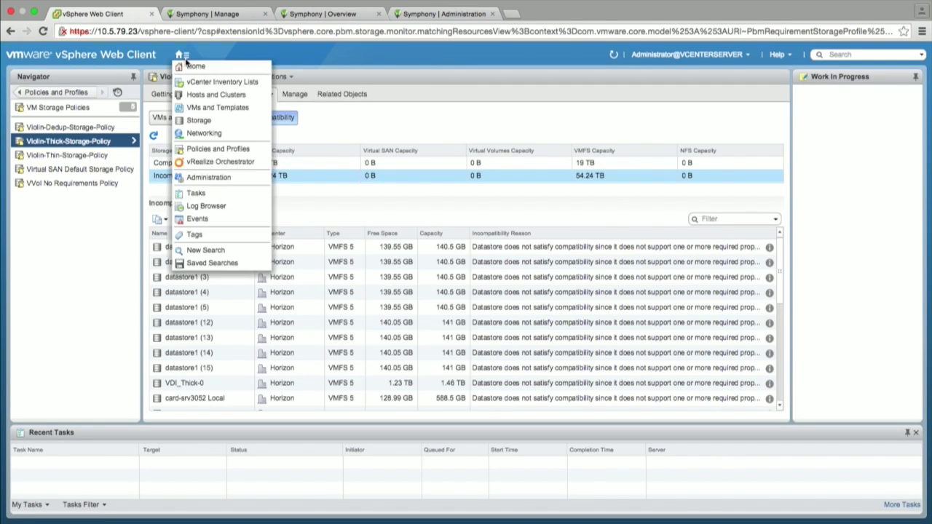
left_click(204, 96)
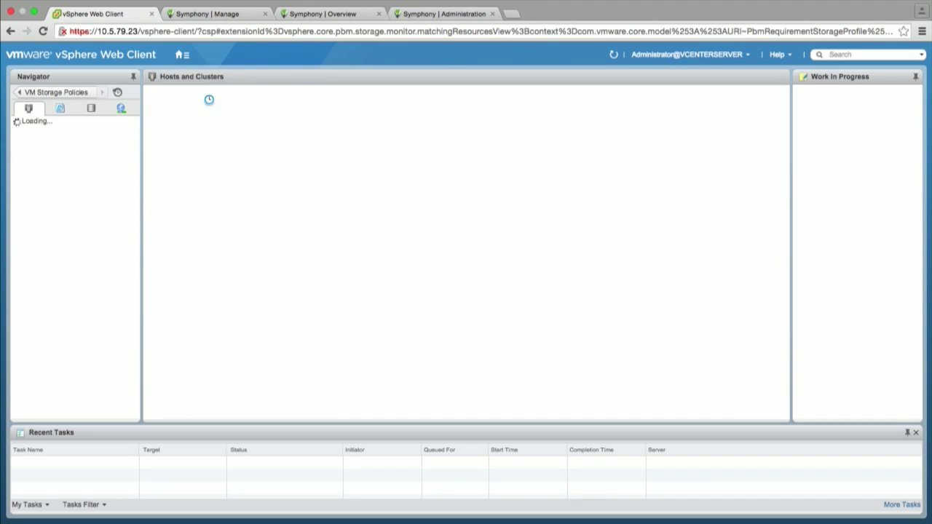
left_click(51, 133)
right_click(49, 136)
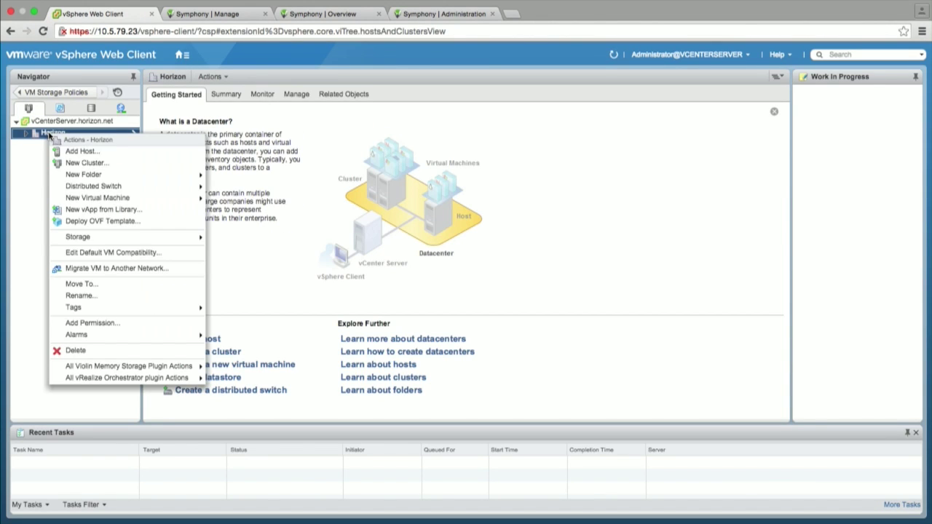
mouse_move(107, 198)
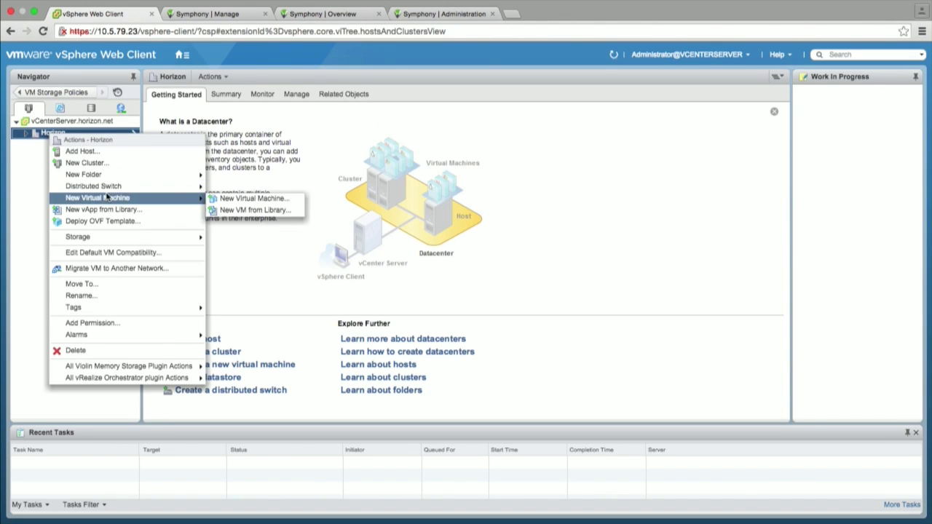
left_click(234, 198)
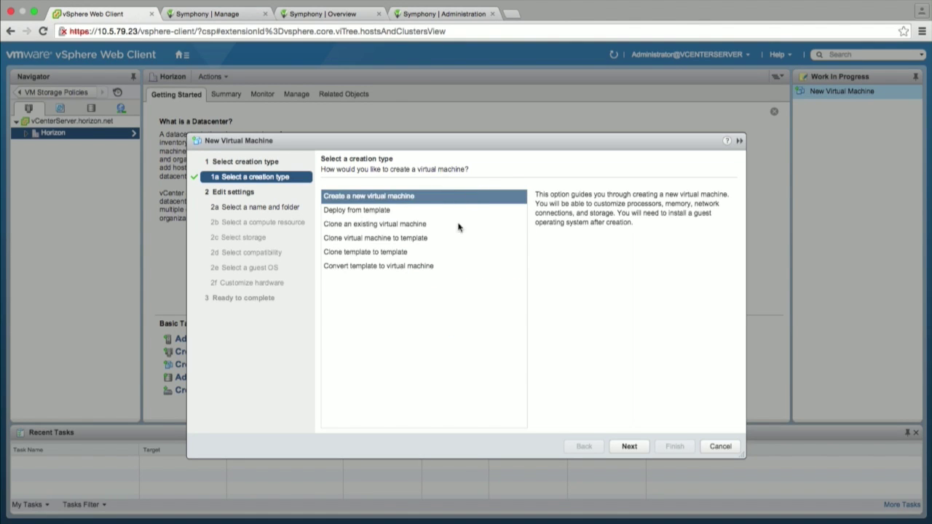
left_click(629, 446)
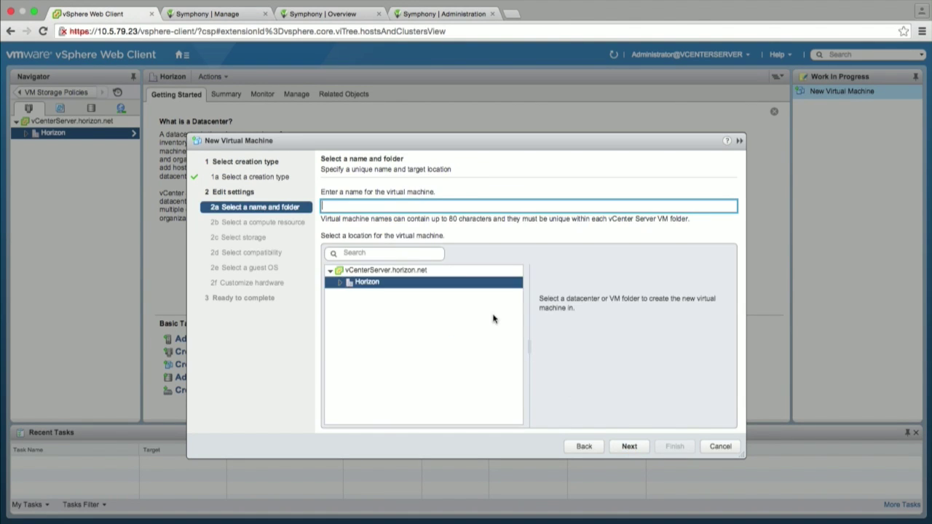
- Name the VM rrr in Horizon and place it on host lab-srv2723 under 6510L
type("rrr")
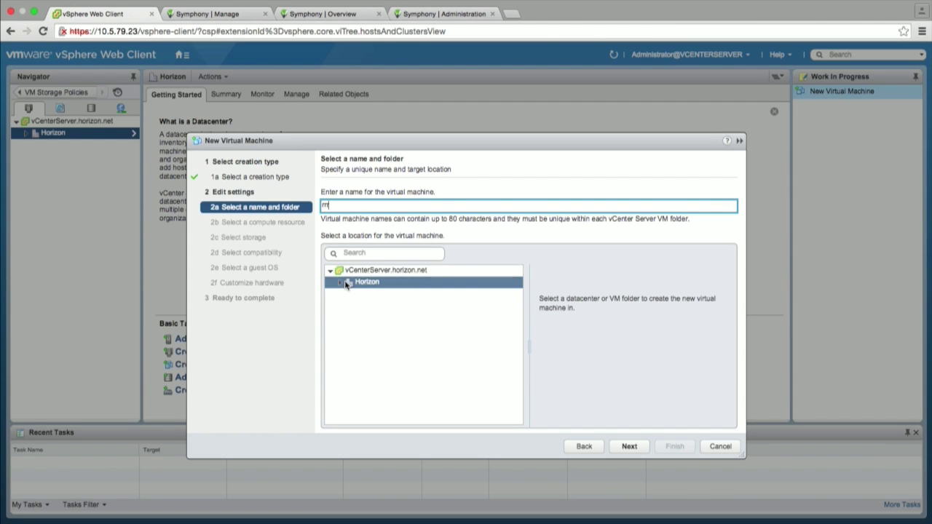
left_click(340, 282)
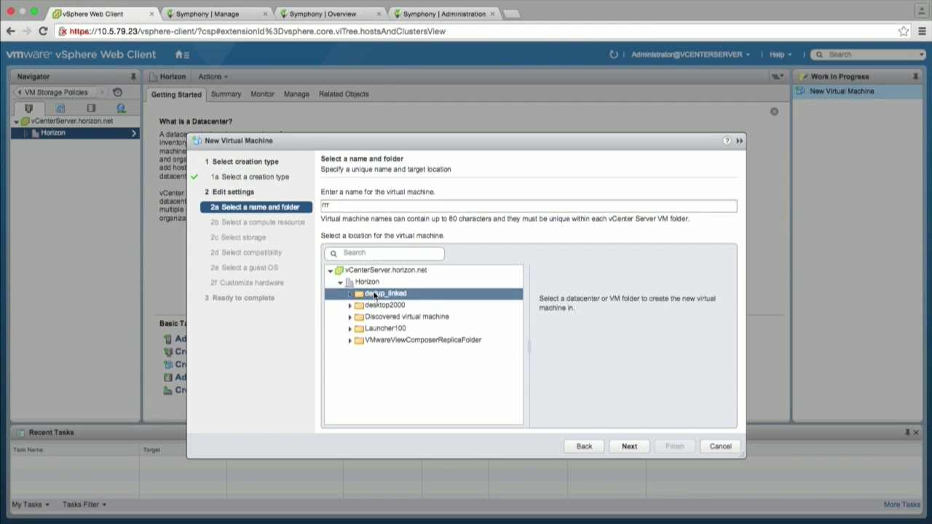
left_click(629, 446)
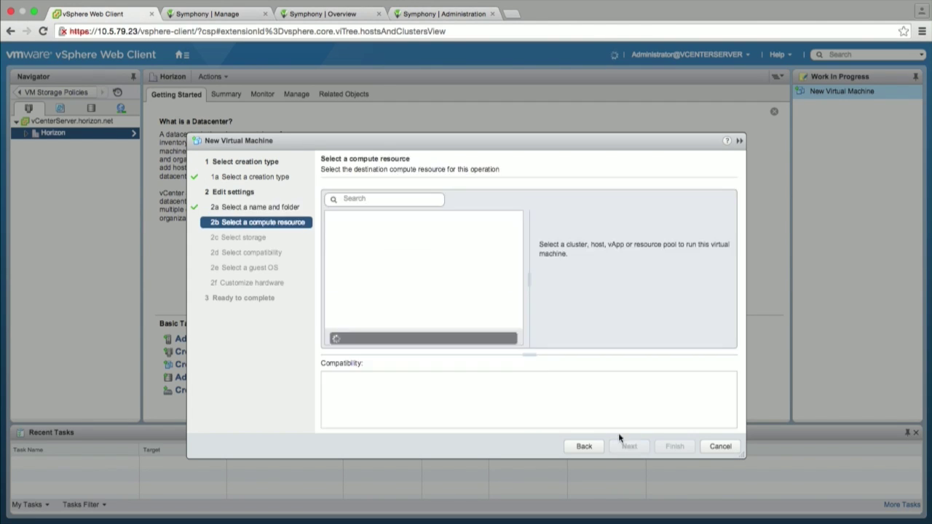
left_click(352, 230)
left_click(341, 229)
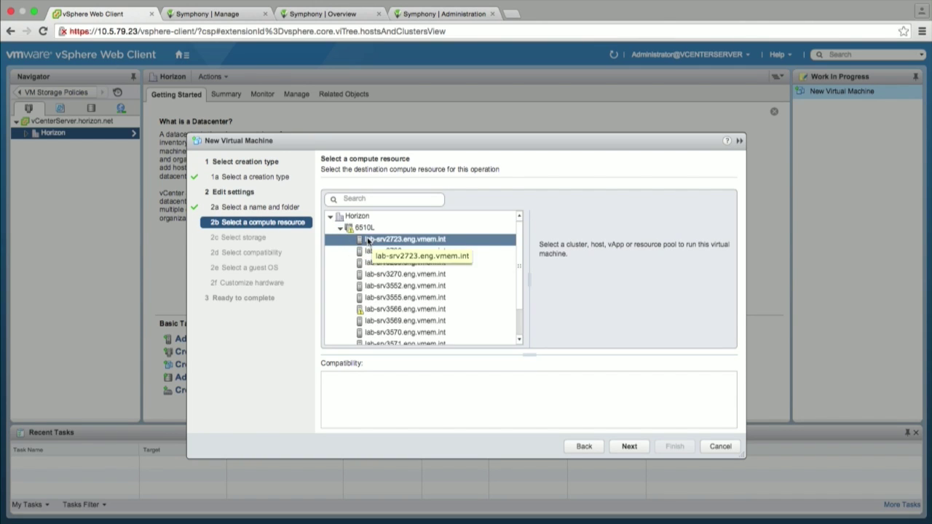
left_click(397, 239)
left_click(629, 446)
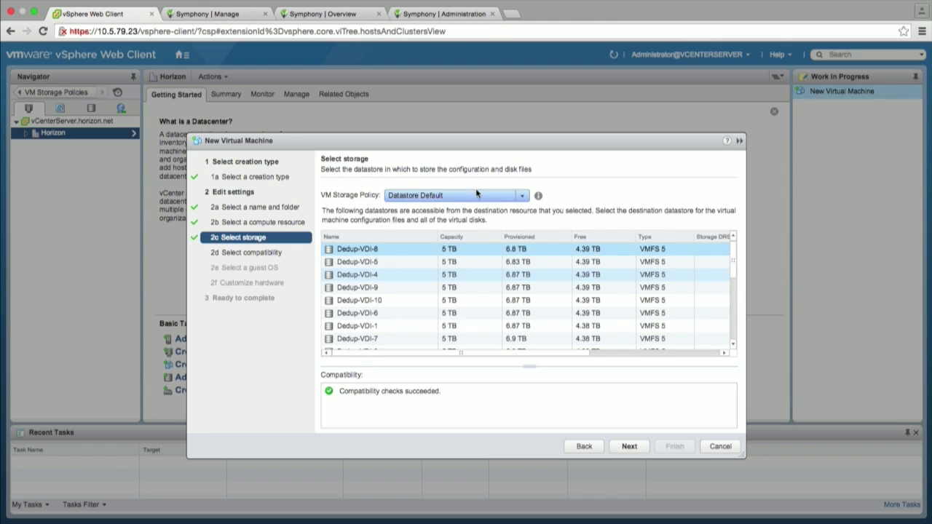
- Set the VM storage policy to Violin-Thick-Storage-Policy after trying Violin-Thin-Storage-Policy, then open Symphony's LUN list
left_click(475, 195)
left_click(437, 205)
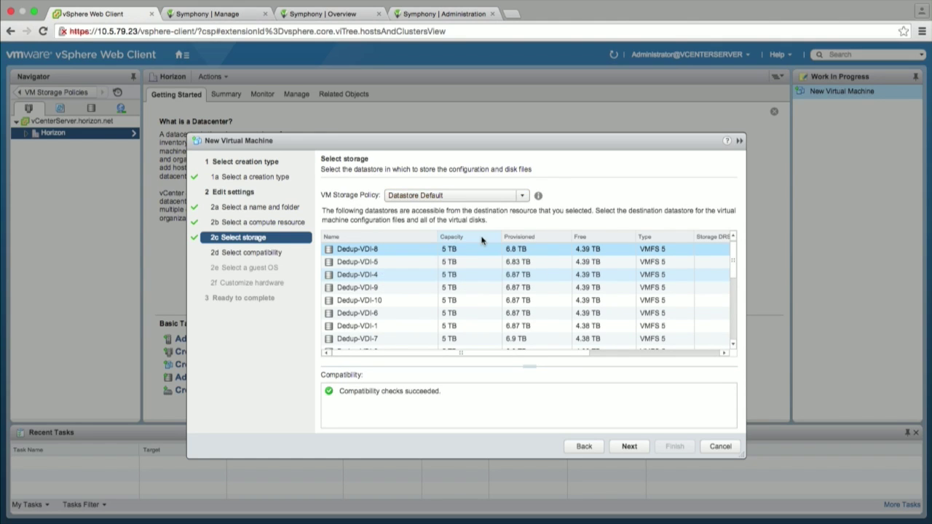
left_click(484, 196)
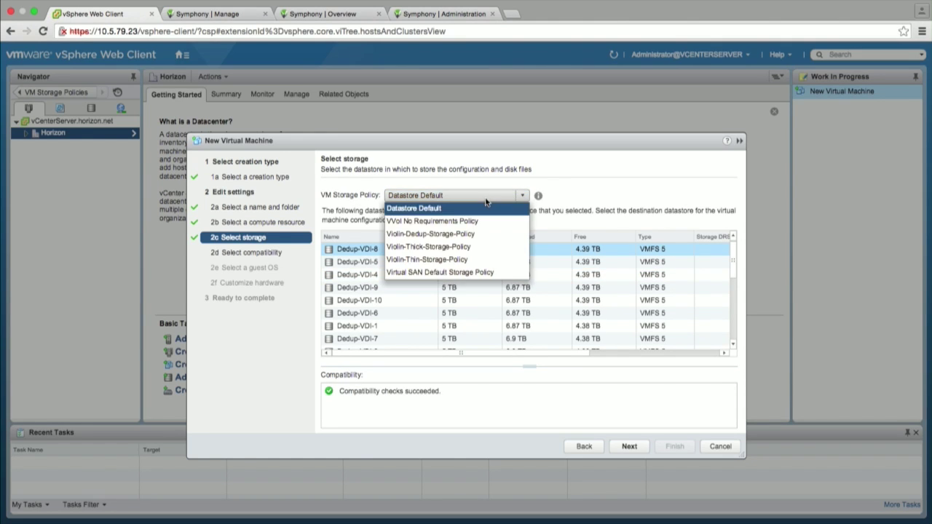
left_click(478, 247)
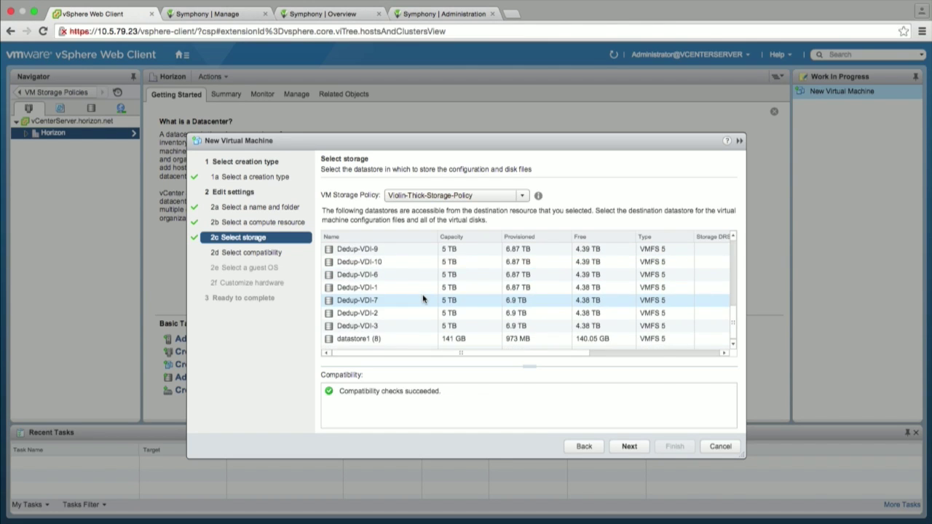
left_click(460, 198)
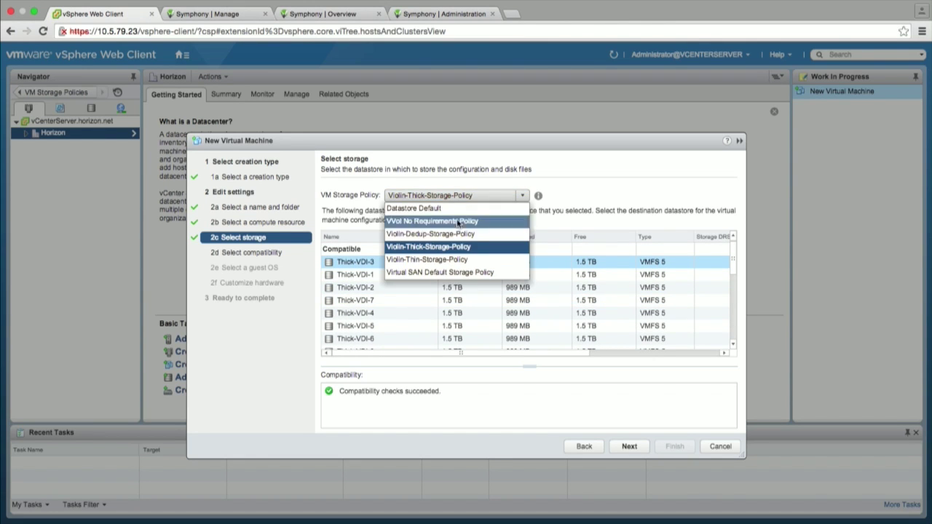
left_click(455, 261)
scroll(439, 304, "down", 5)
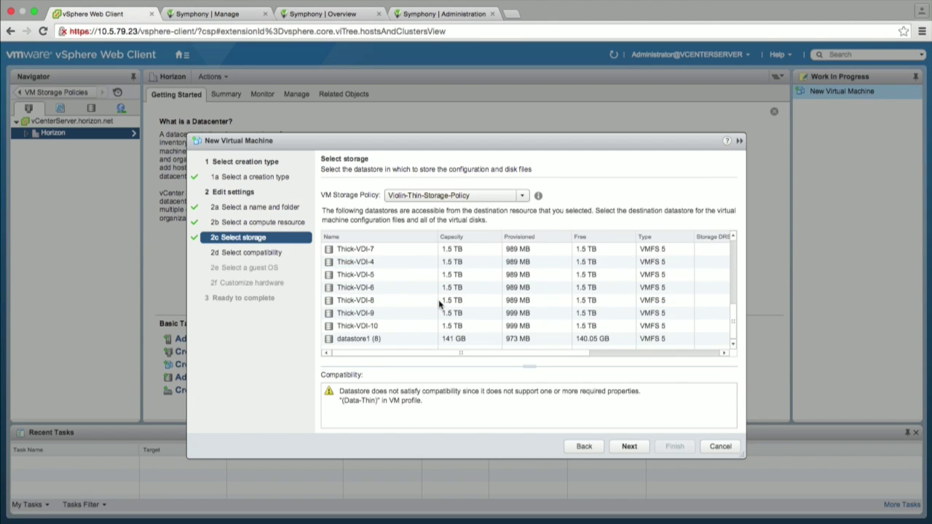
scroll(440, 305, "up", 2)
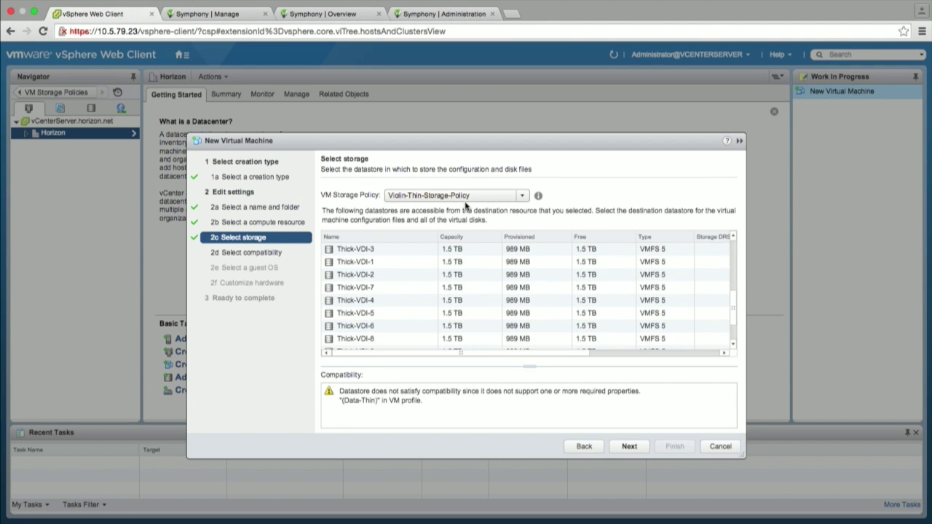
left_click(466, 198)
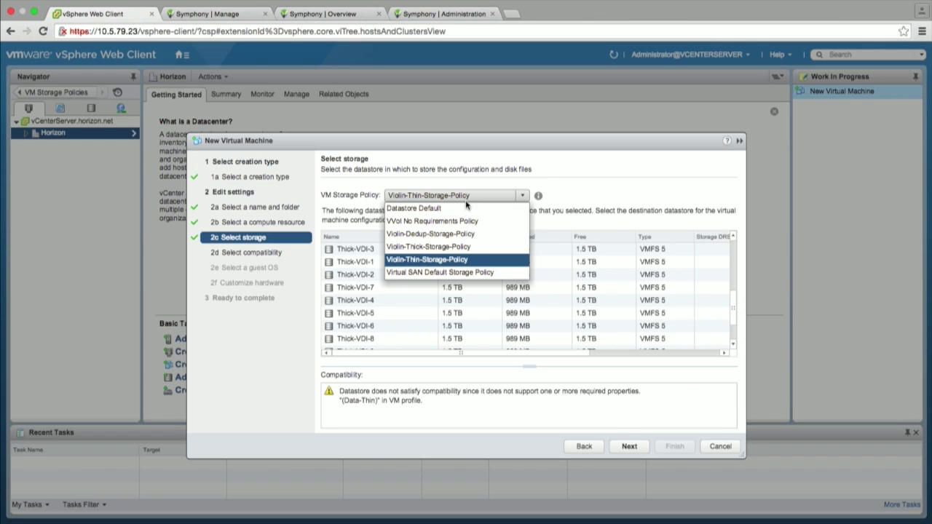
left_click(463, 246)
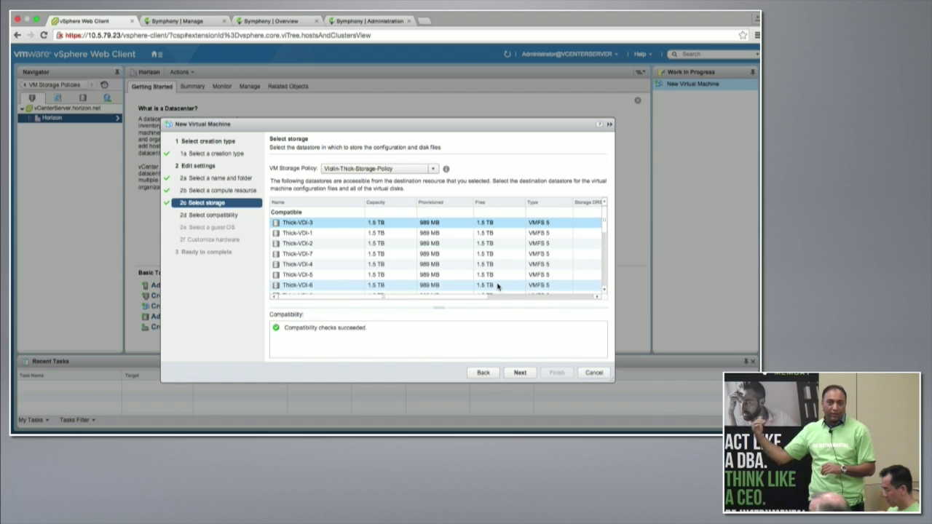
left_click(180, 20)
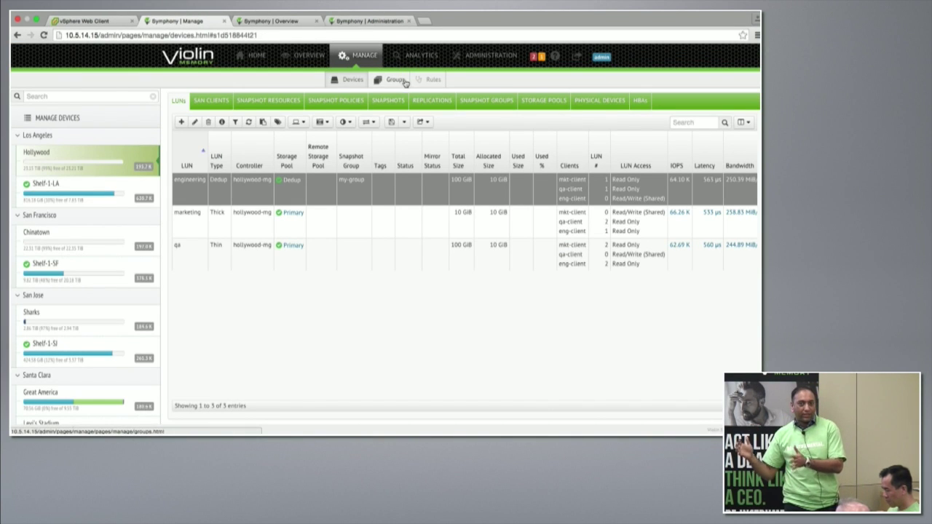
- Browse Analytics reports: FSP LUNs and FSP Performance Reports, then the Report Schedules list
left_click(421, 61)
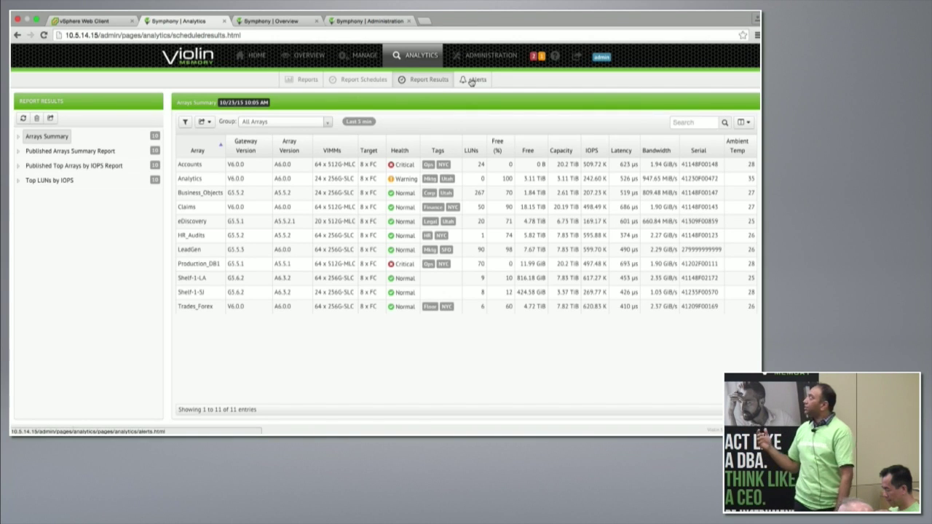
left_click(306, 79)
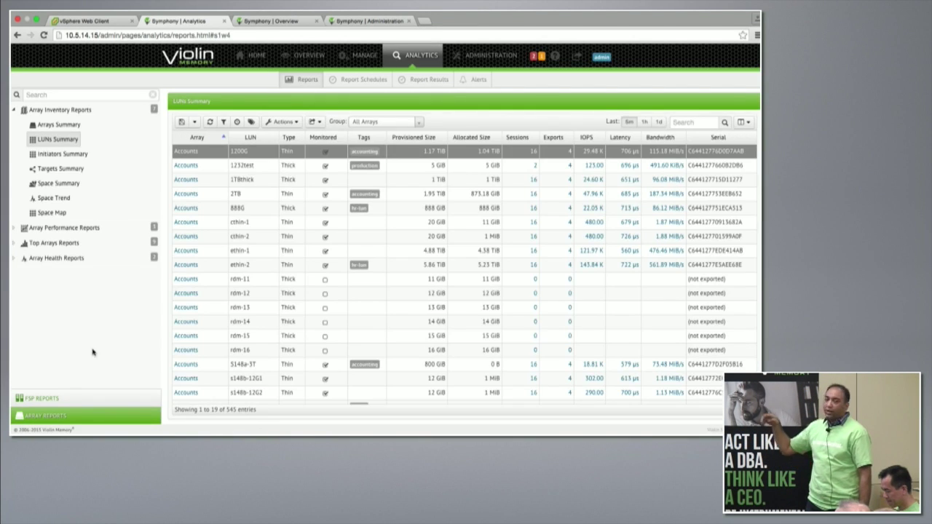
left_click(93, 399)
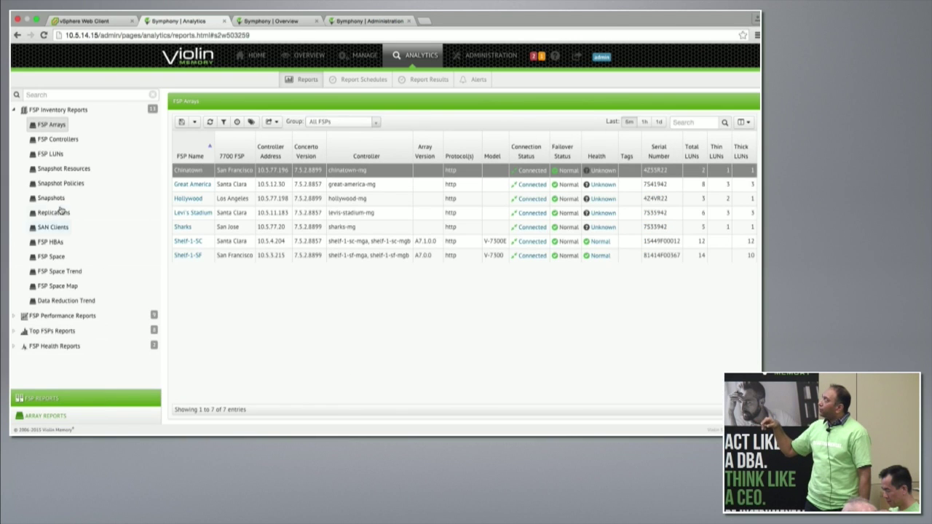
left_click(58, 155)
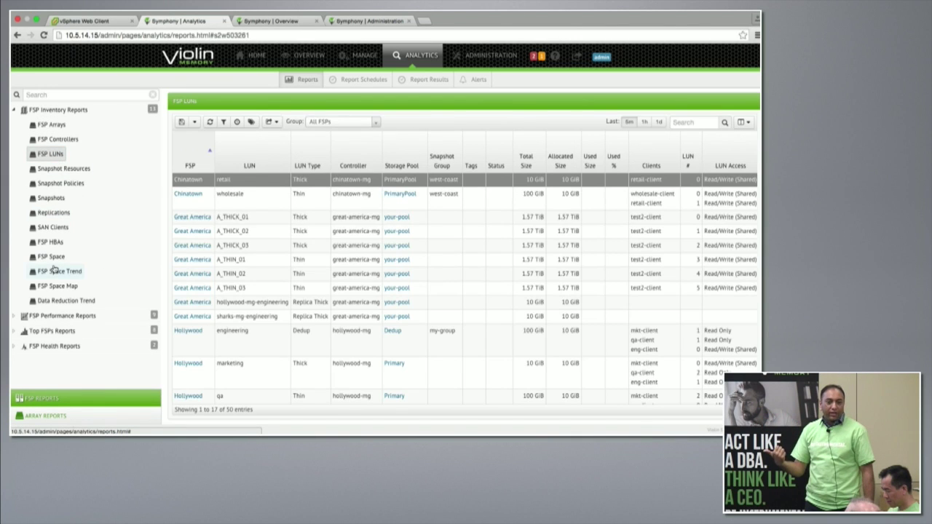
left_click(14, 316)
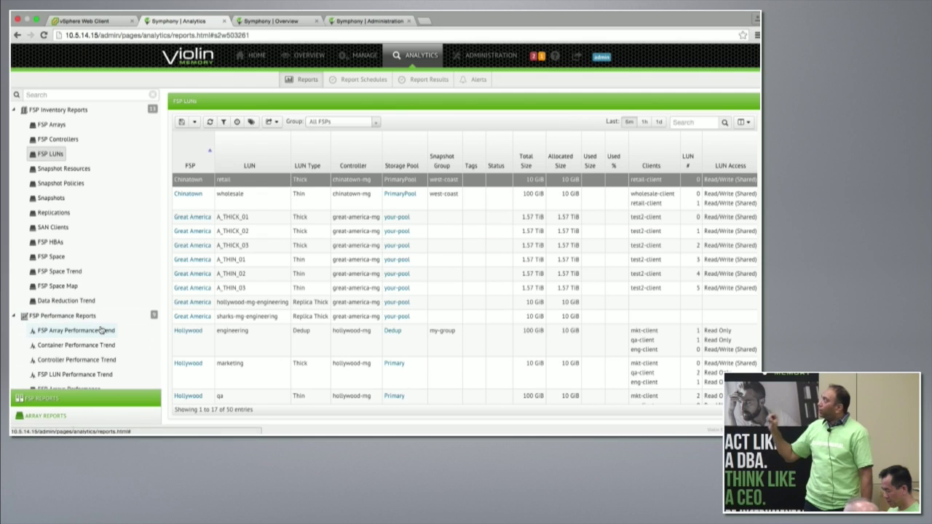
scroll(102, 331, "down", 1)
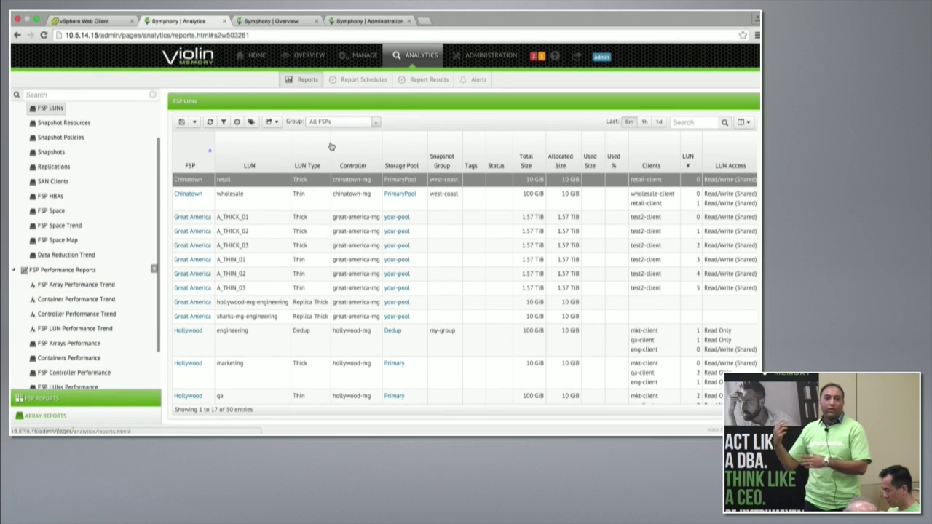
left_click(374, 82)
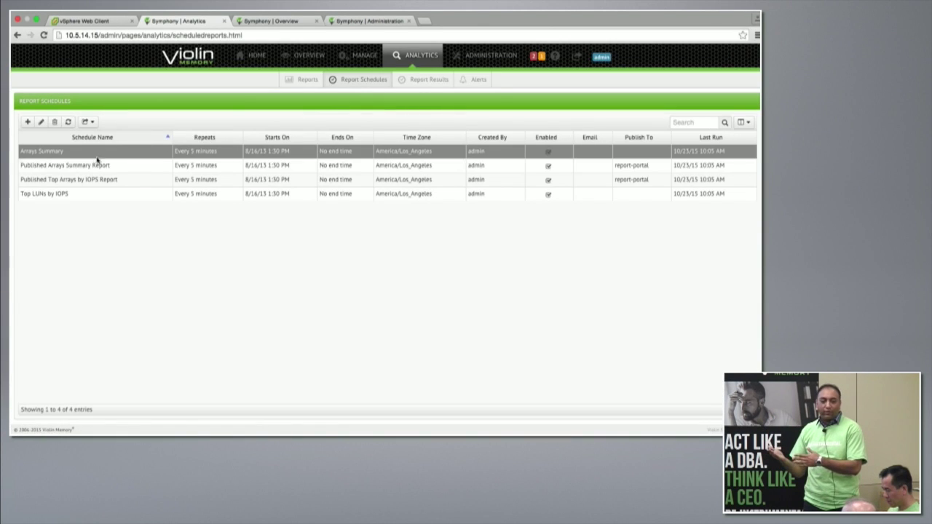
- Inspect the Arrays Summary schedule's Email and Publish tabs, cancel the edit, and open Administration
left_click(41, 122)
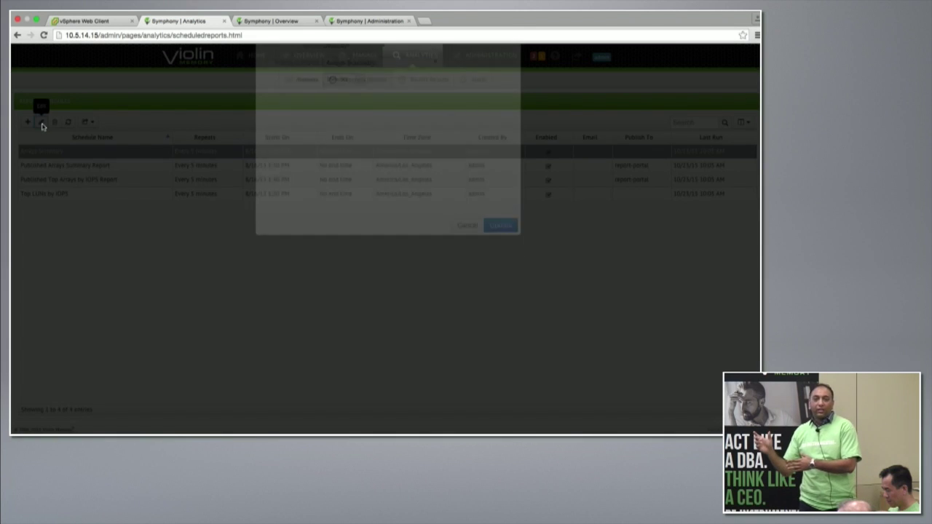
left_click(347, 123)
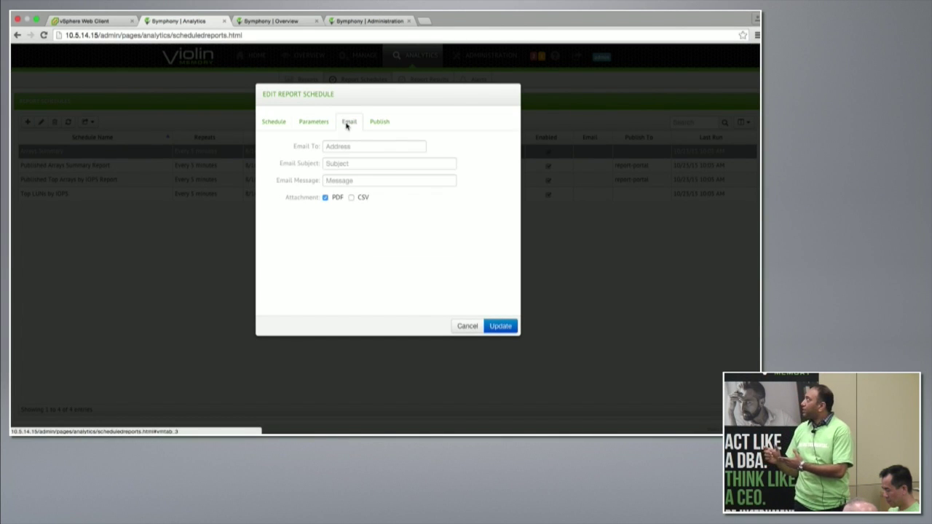
left_click(352, 197)
left_click(382, 122)
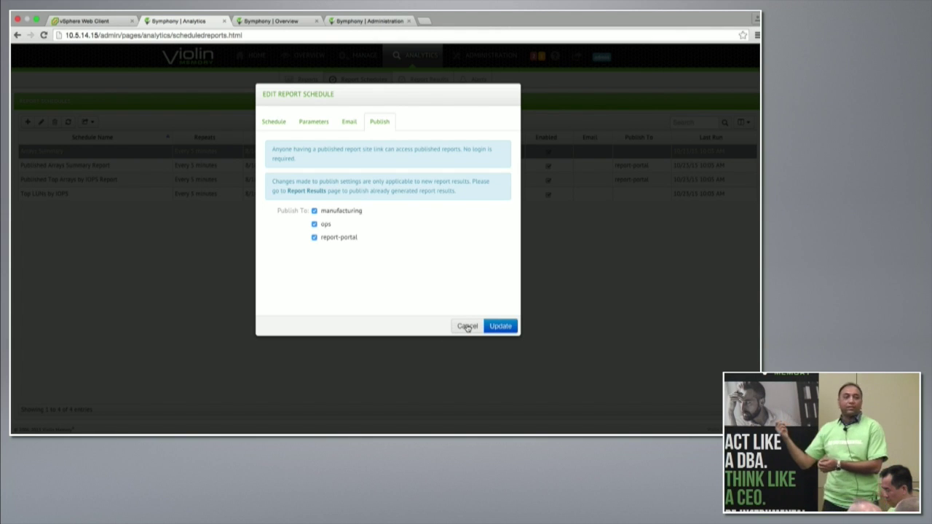
left_click(467, 326)
left_click(499, 55)
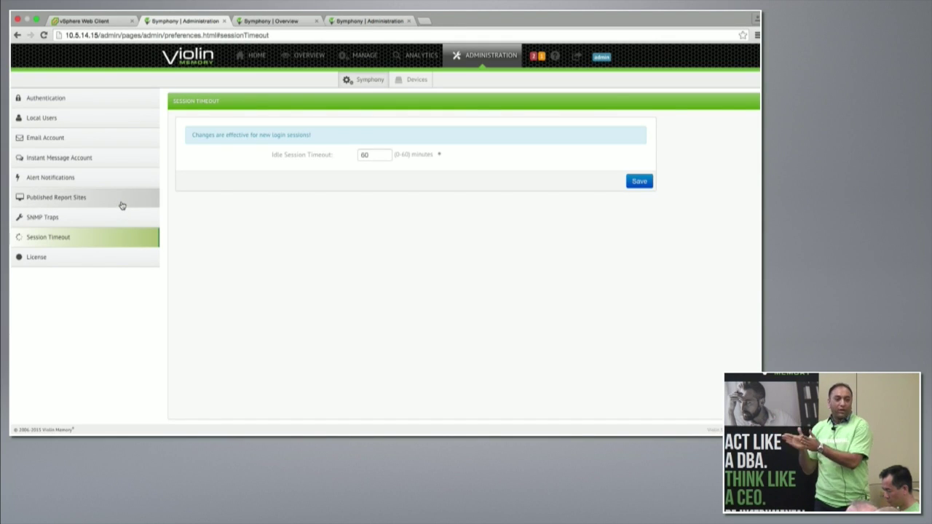
- List Published Report Sites, view and cancel the manufacturing site editor, then highlight its portal URL
left_click(121, 205)
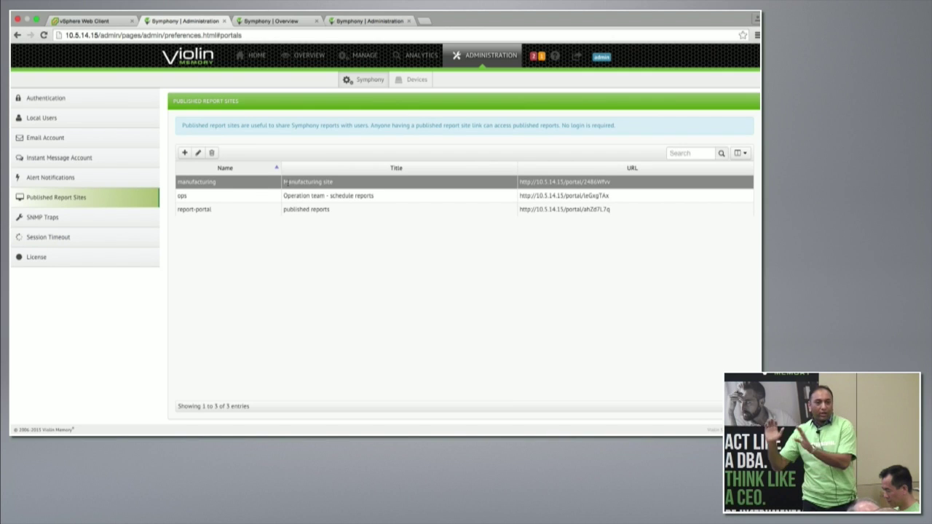
left_click(197, 153)
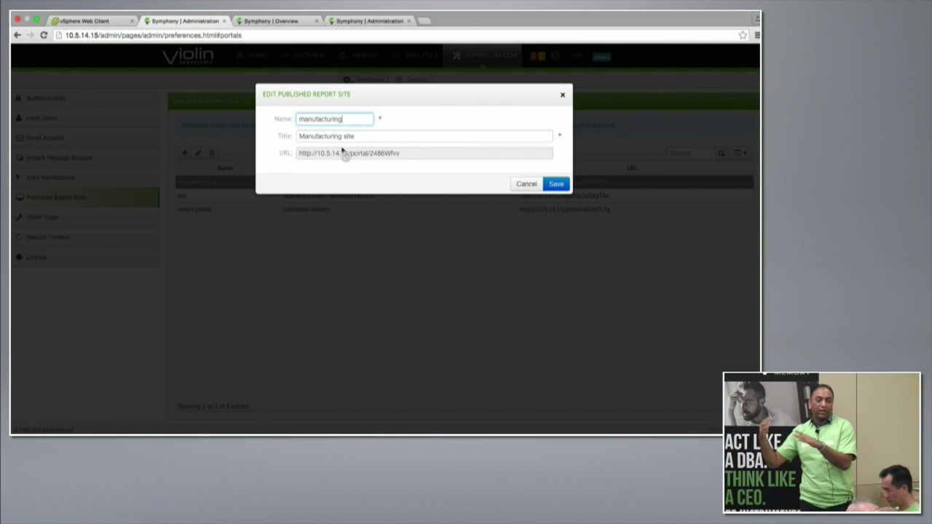
left_click(522, 184)
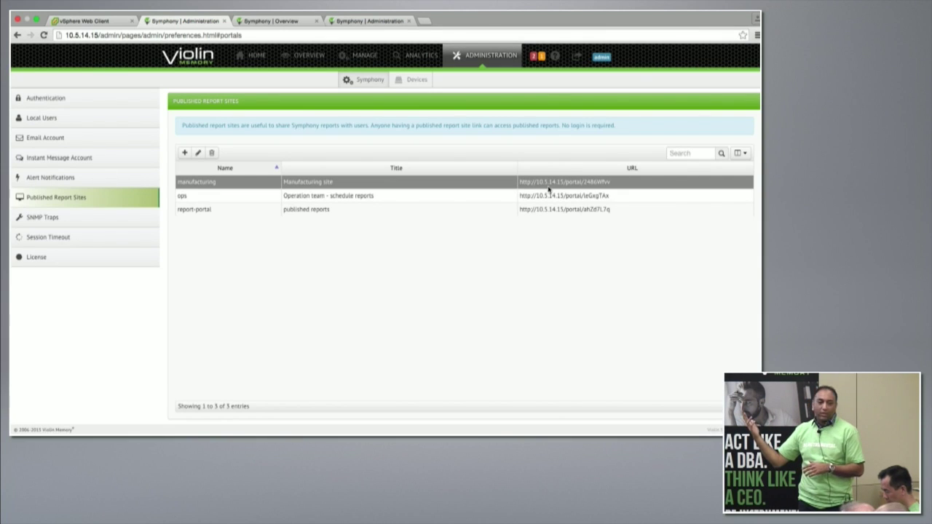
left_click(560, 182)
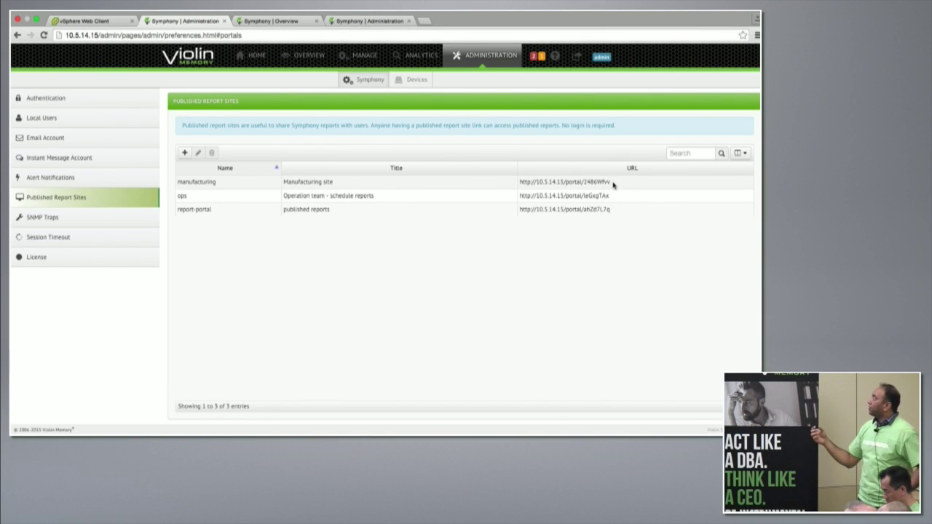
left_click_drag(614, 183, 520, 183)
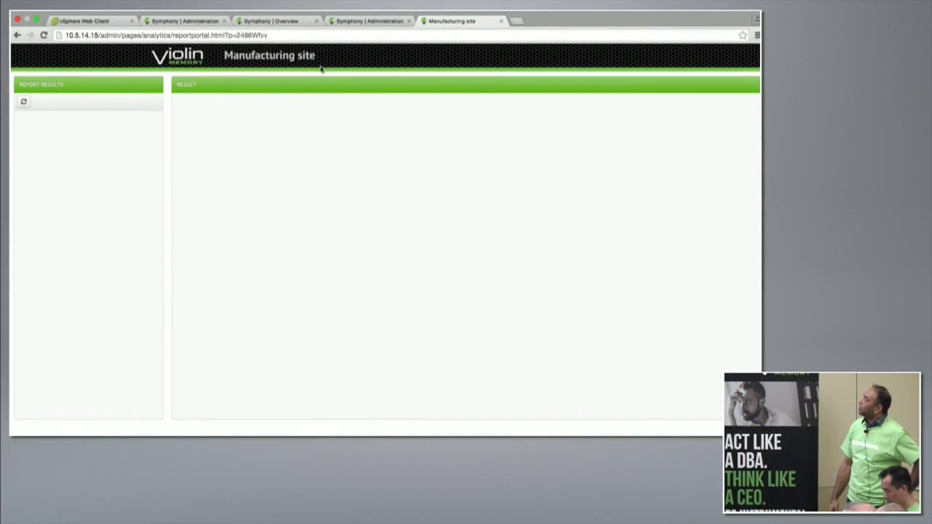
- Check the empty Manufacturing portal, then view the 10/22/15 FSP Controllers report listing 8 controllers in Analytics
left_click(370, 22)
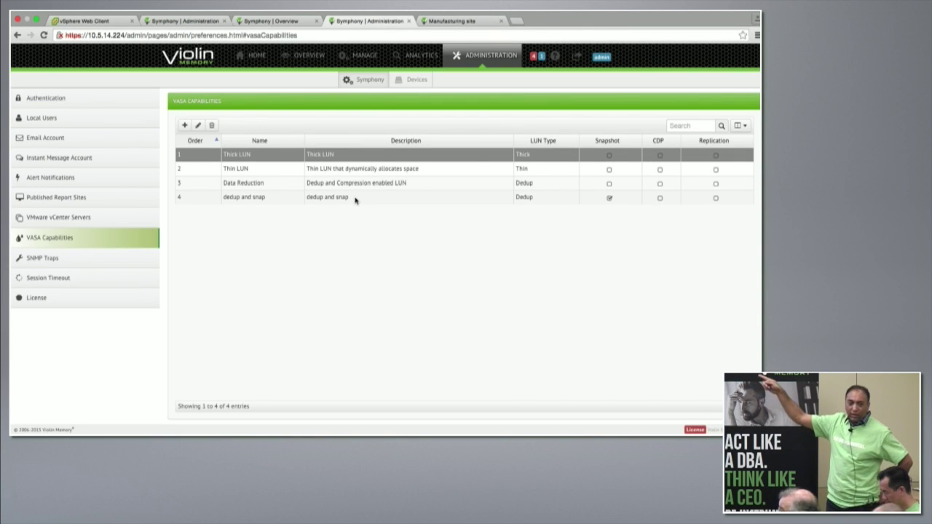
left_click(456, 22)
left_click(370, 22)
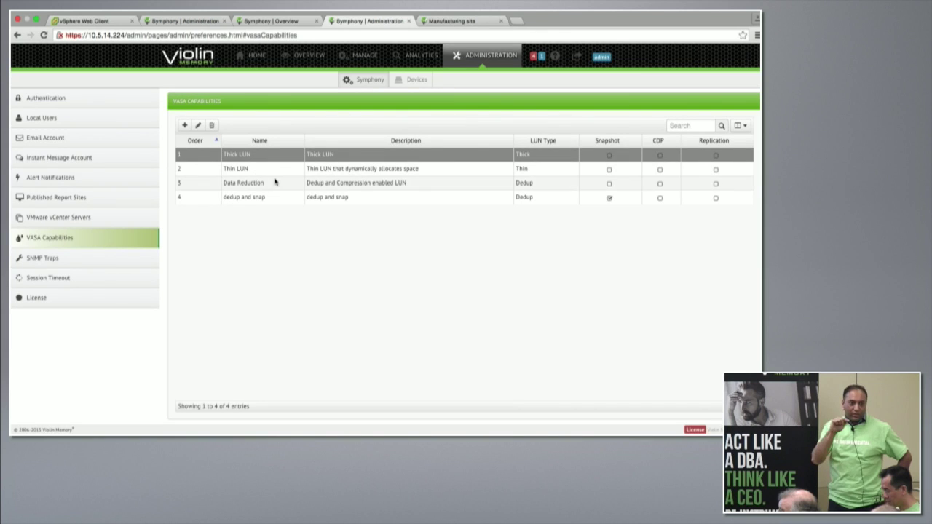
left_click(401, 55)
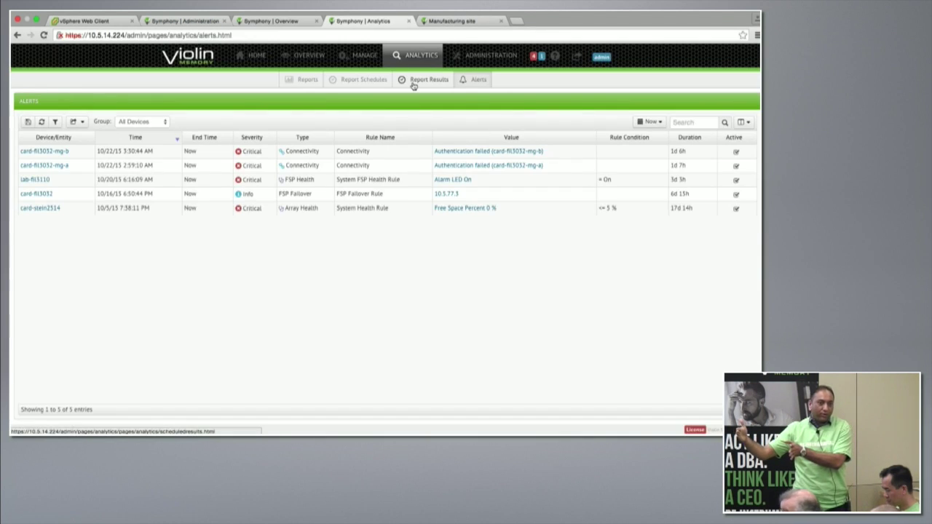
left_click(413, 80)
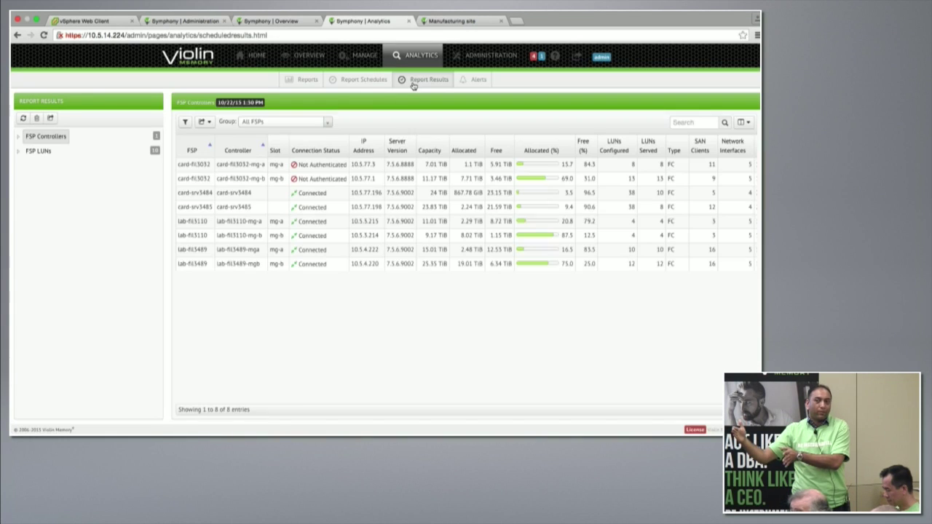